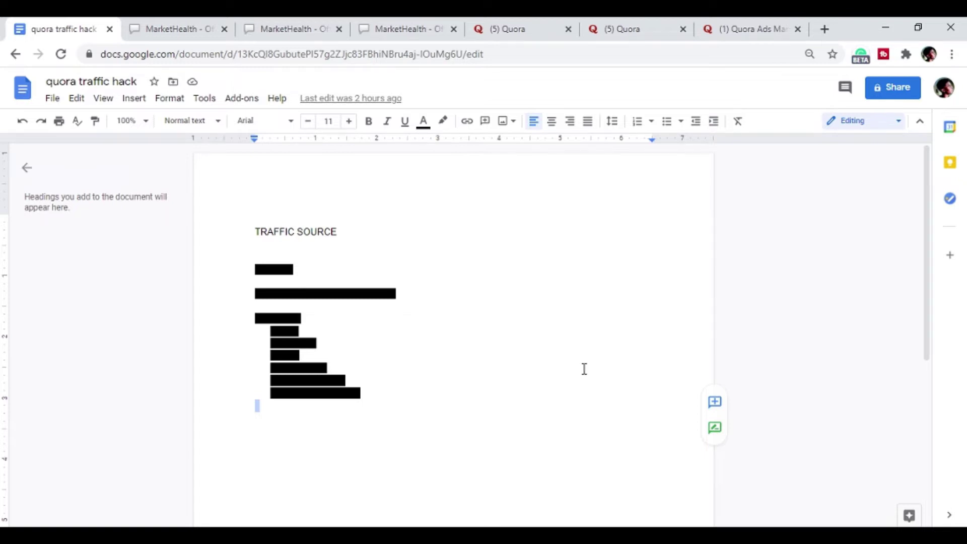
# Switch to MarketHealth and look over the list of all offers and the offer categories page.
pyautogui.click(159, 30)
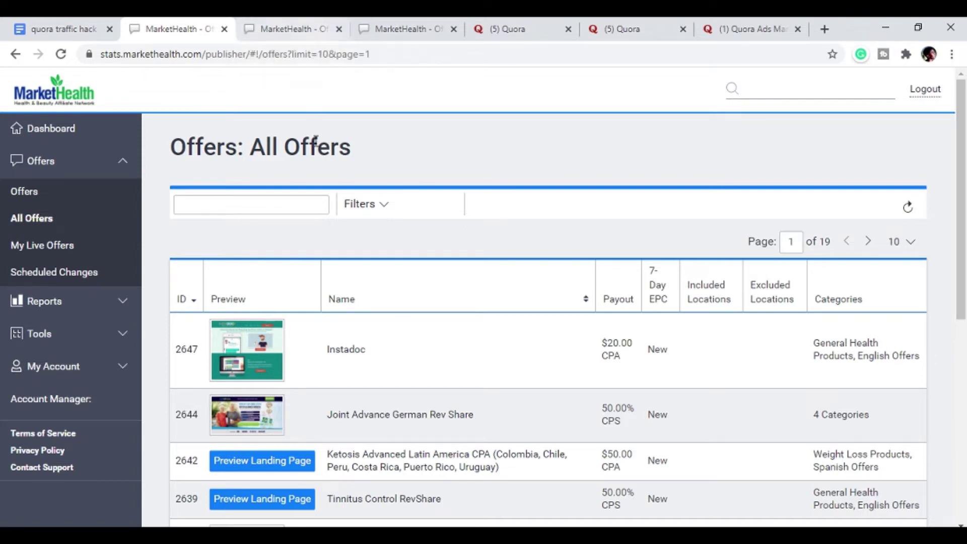
pyautogui.click(308, 36)
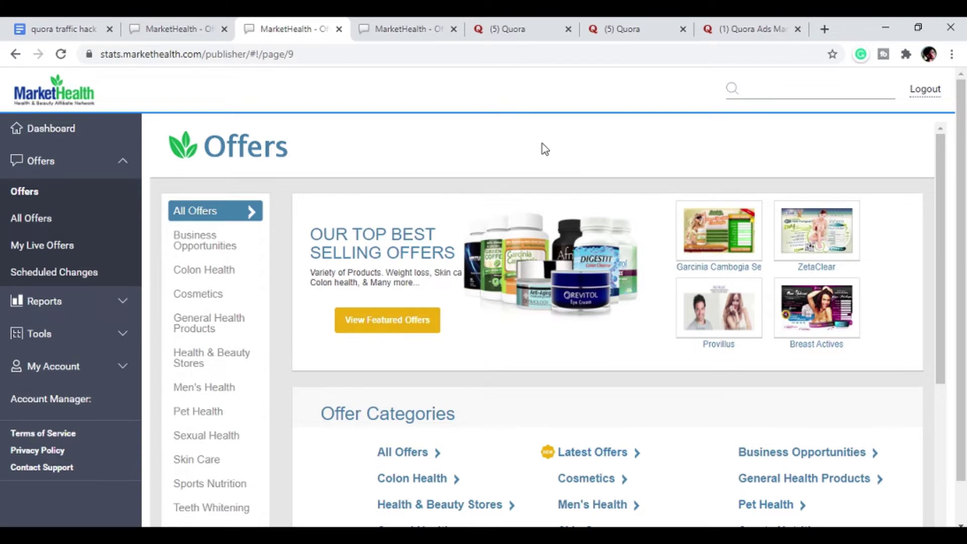
pyautogui.scroll(-1, 551, 362)
pyautogui.scroll(1, 554, 362)
# Examine the Pet Bounce CPA offer page, including its tracking link, offer details, payout, notes and banner creatives.
pyautogui.click(427, 32)
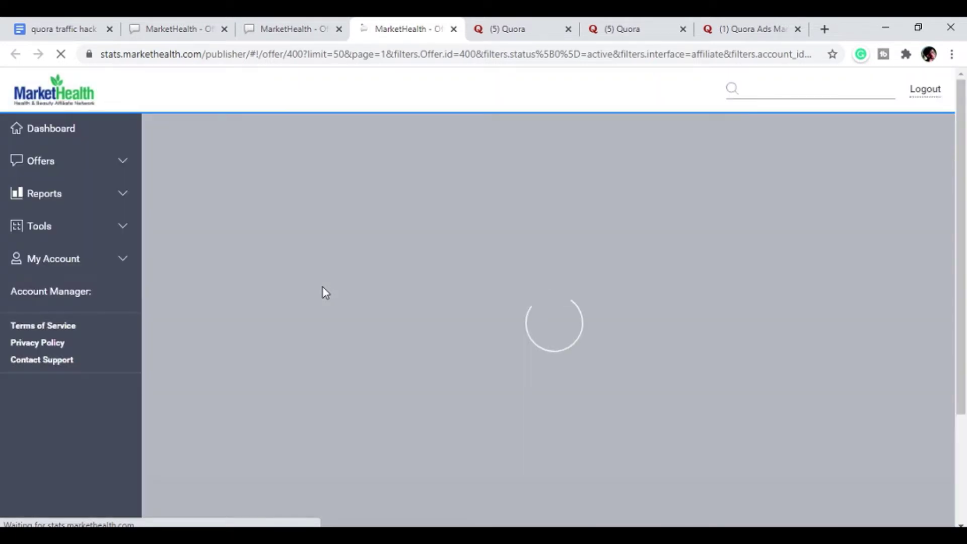
pyautogui.scroll(-15, 323, 288)
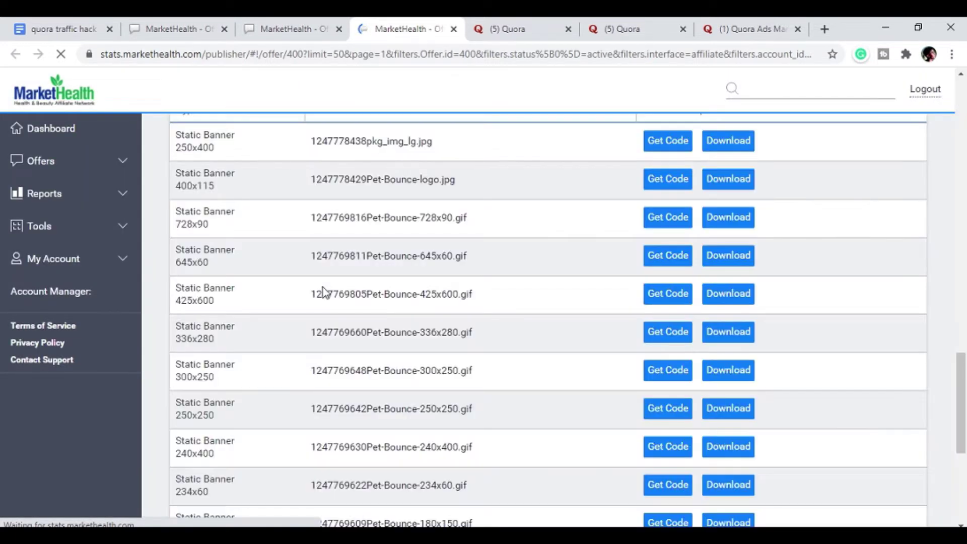
pyautogui.scroll(15, 323, 287)
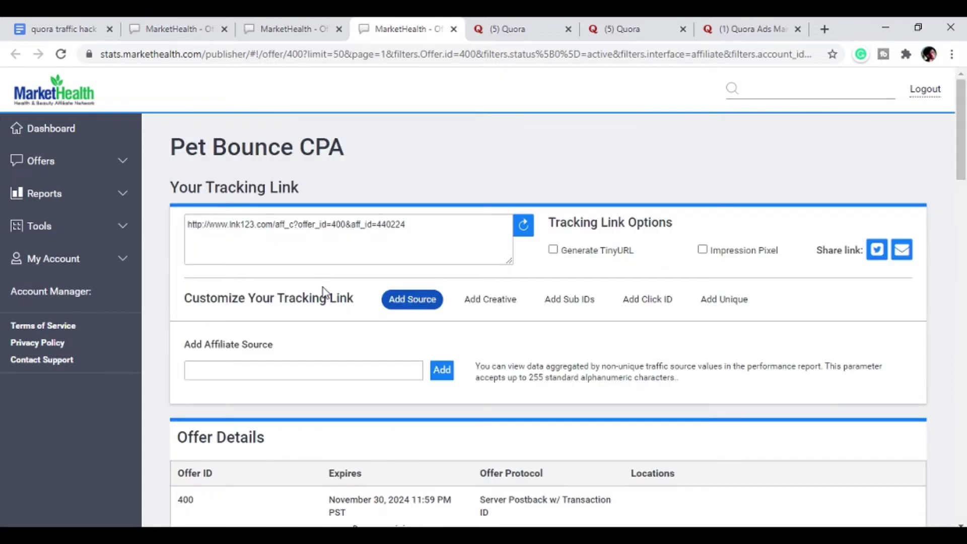
pyautogui.scroll(-8, 323, 287)
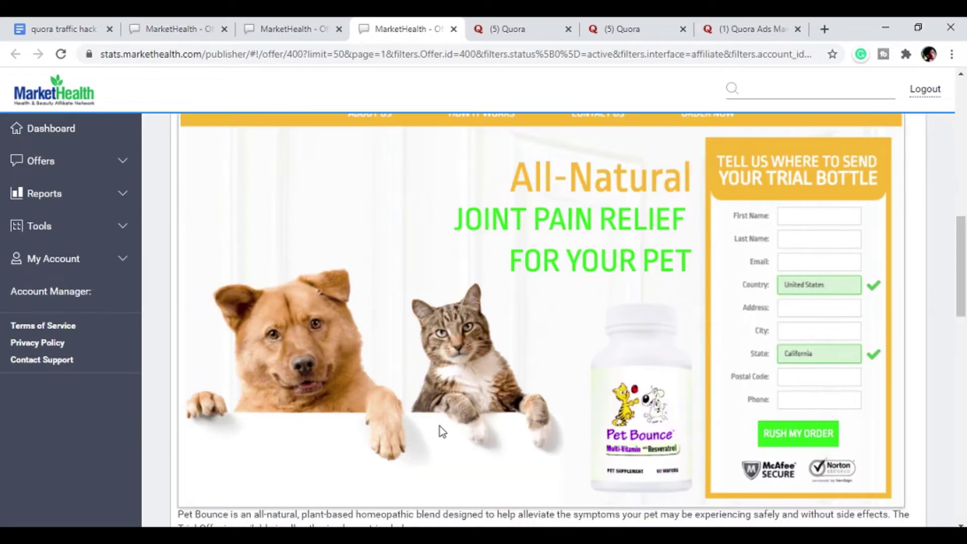
pyautogui.scroll(8, 446, 373)
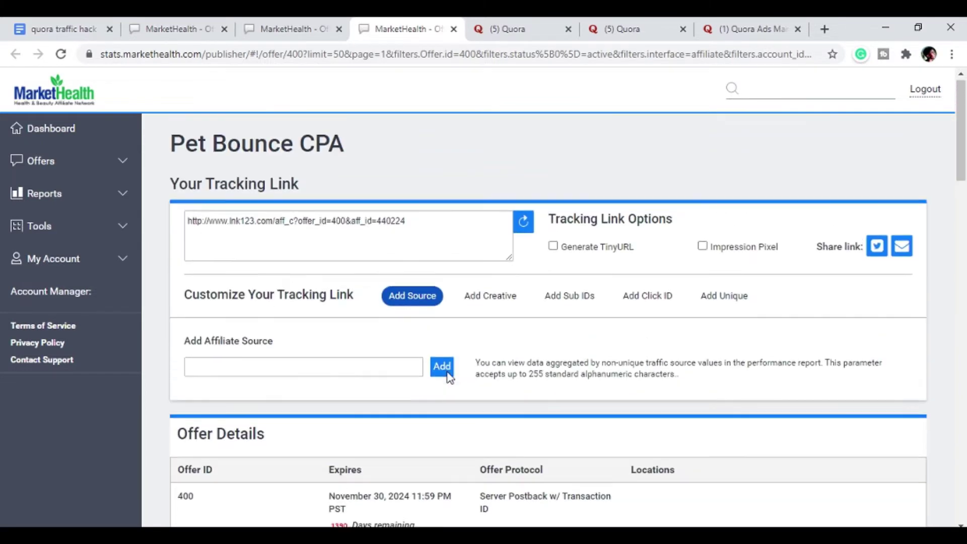
pyautogui.scroll(-3, 449, 375)
pyautogui.scroll(-3, 450, 377)
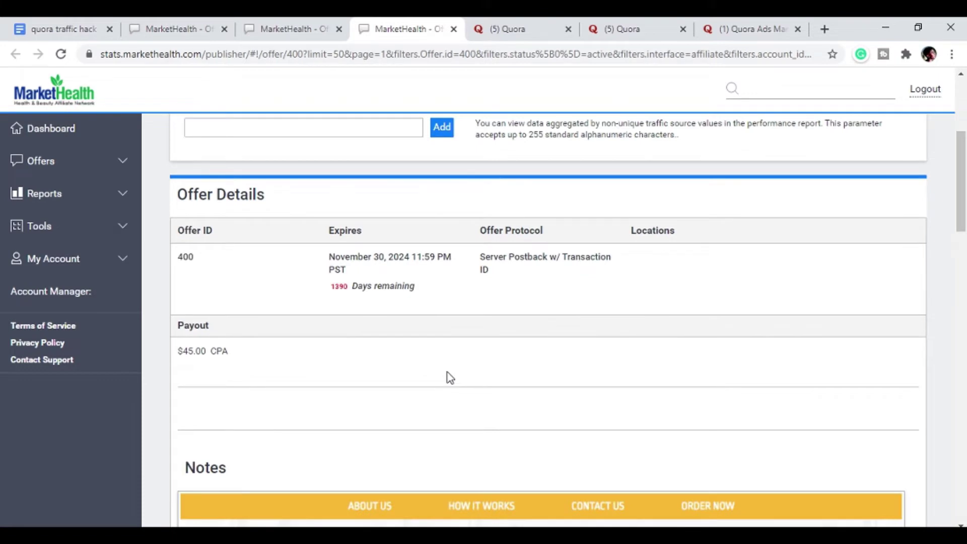
pyautogui.scroll(-12, 453, 361)
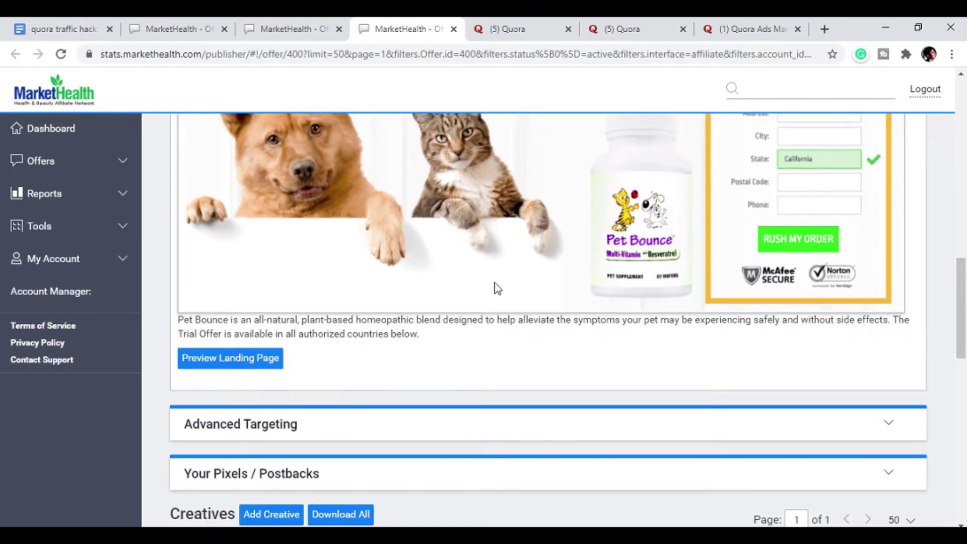
pyautogui.scroll(8, 495, 282)
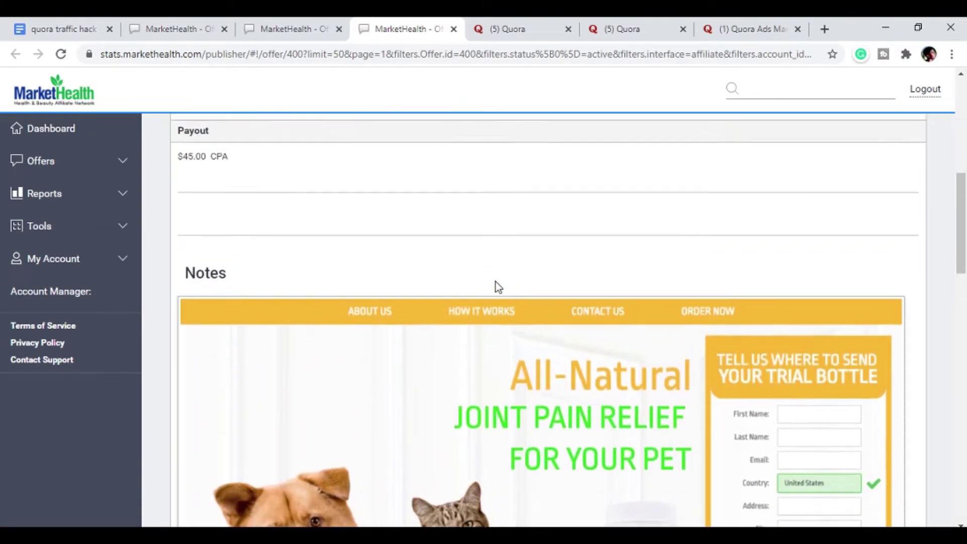
pyautogui.scroll(1, 496, 283)
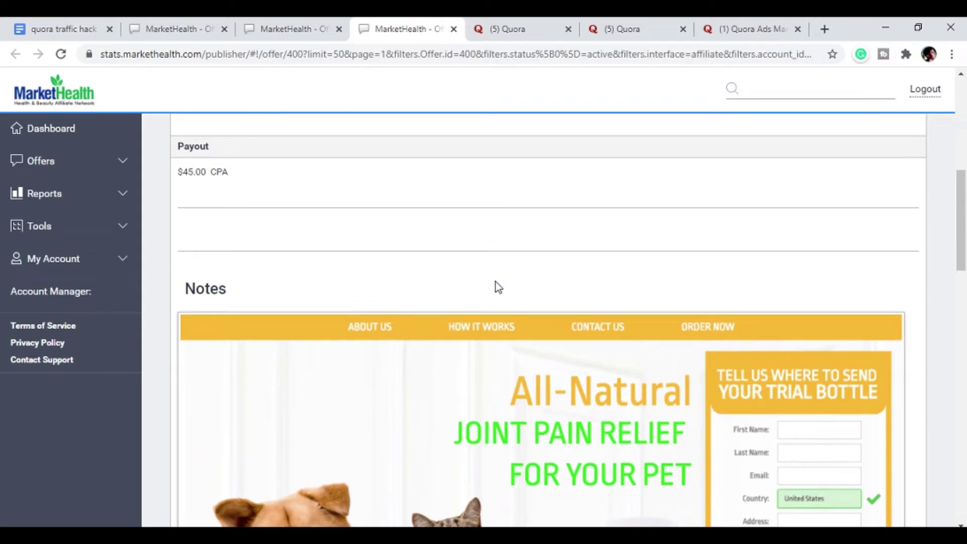
pyautogui.scroll(8, 496, 282)
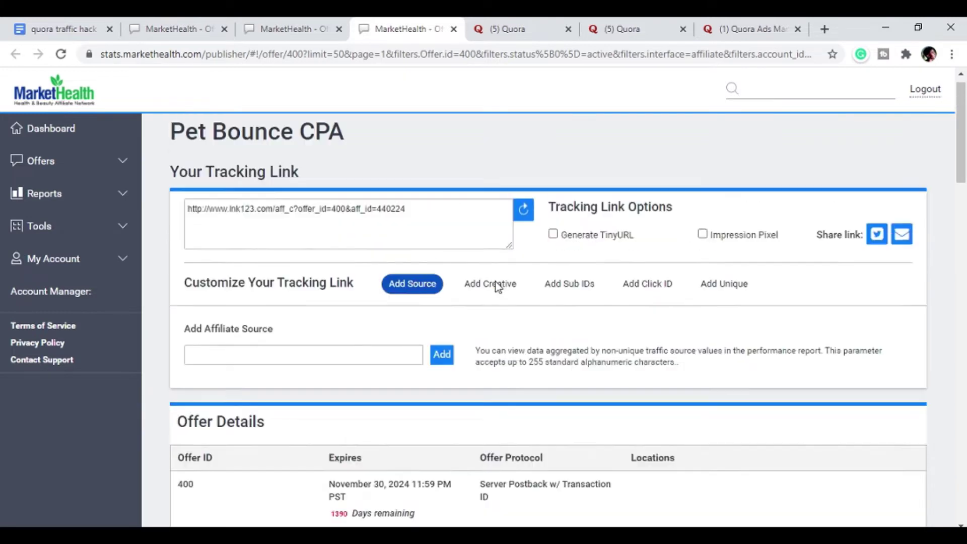
pyautogui.scroll(-6, 505, 273)
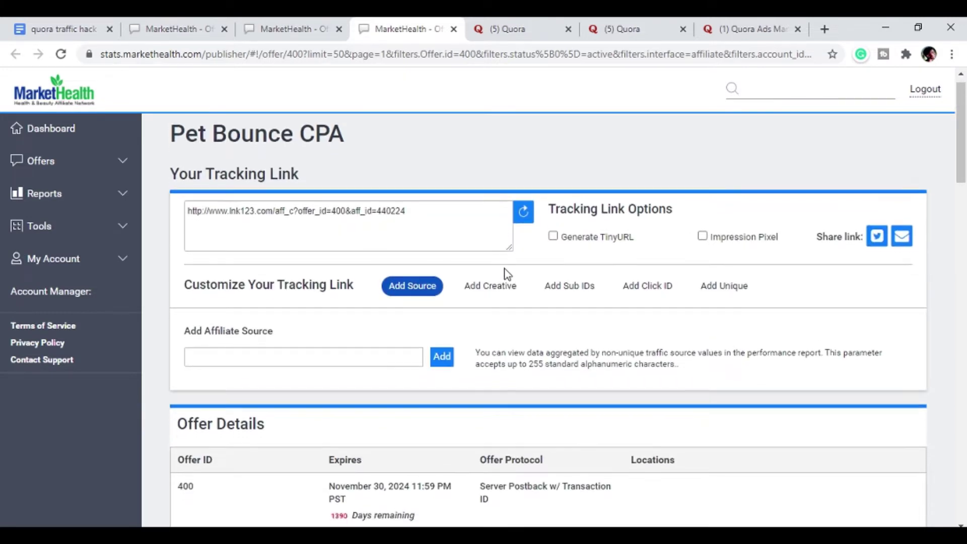
pyautogui.scroll(-8, 506, 272)
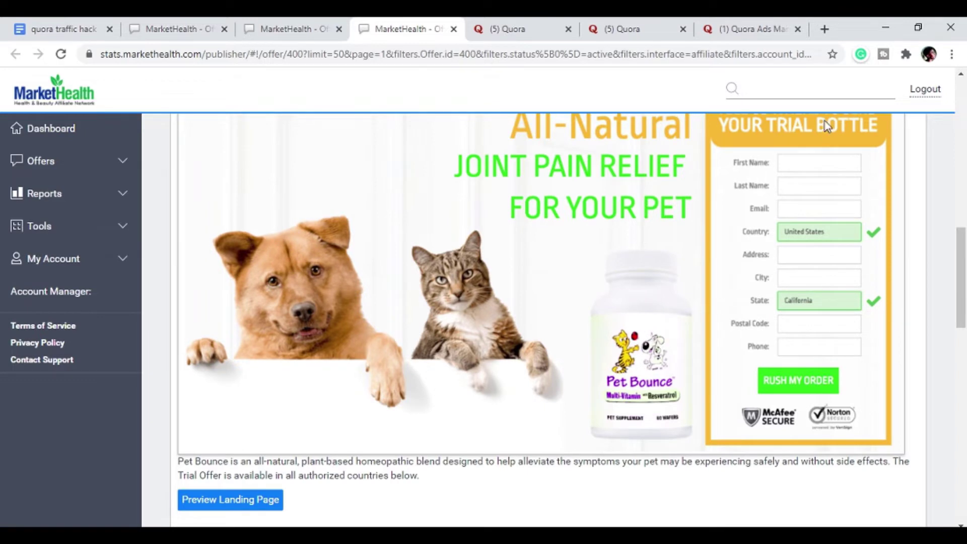
pyautogui.scroll(2, 799, 148)
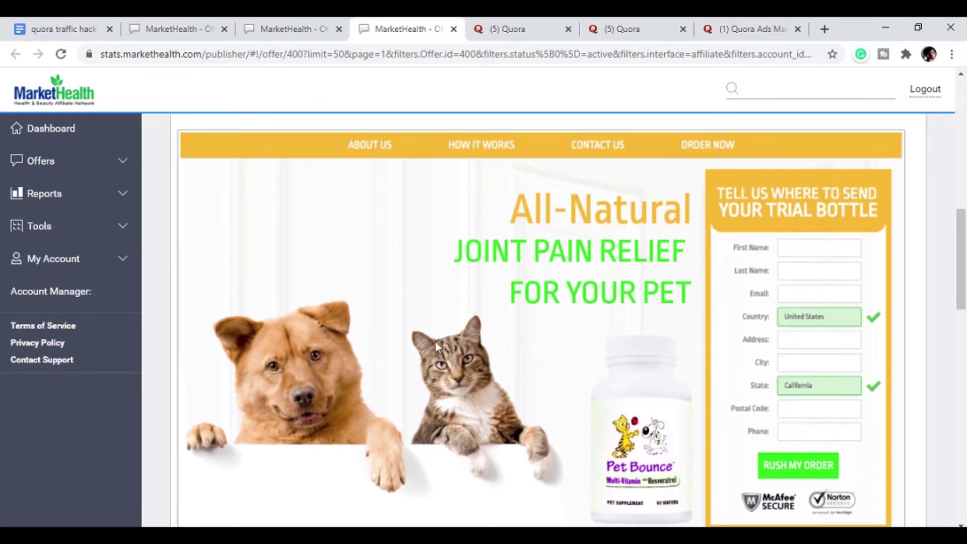
pyautogui.scroll(12, 435, 342)
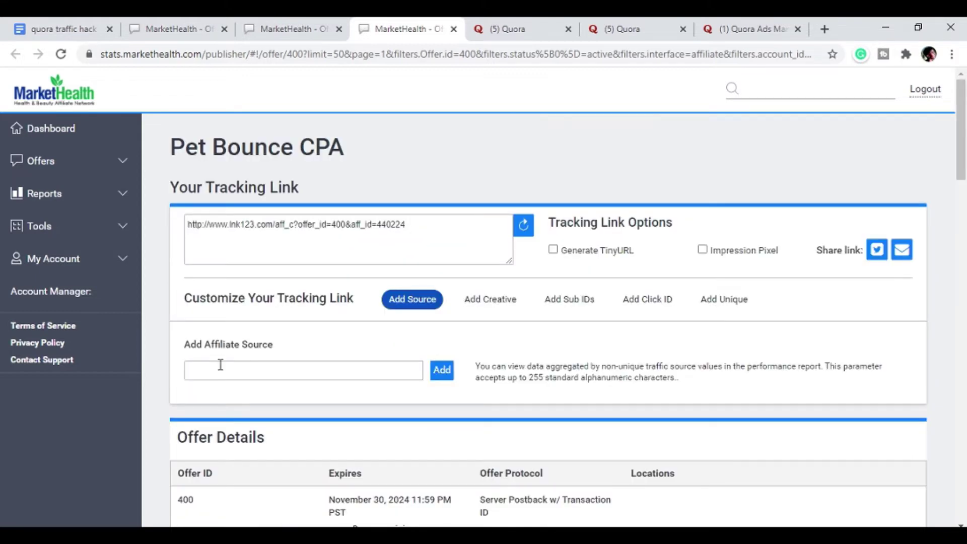
pyautogui.scroll(-4, 248, 398)
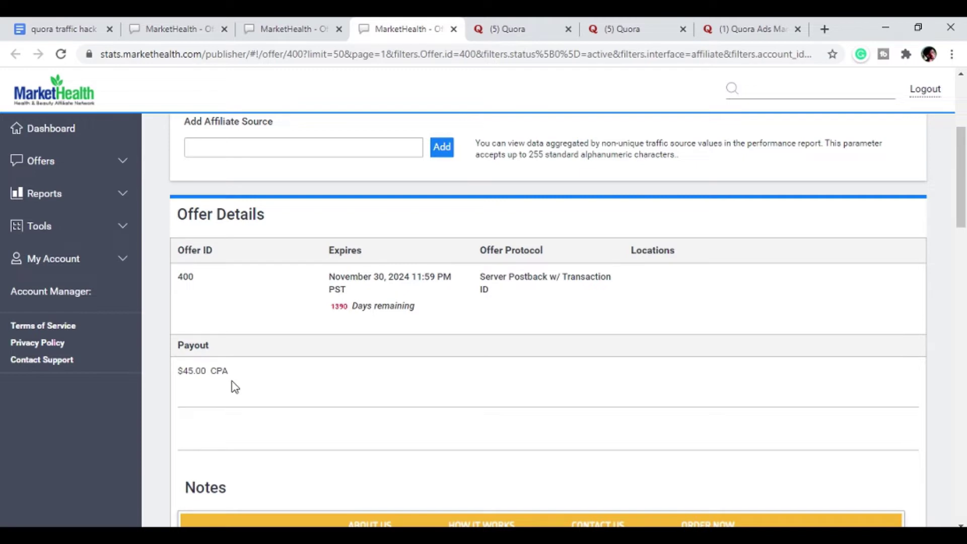
pyautogui.scroll(-5, 237, 383)
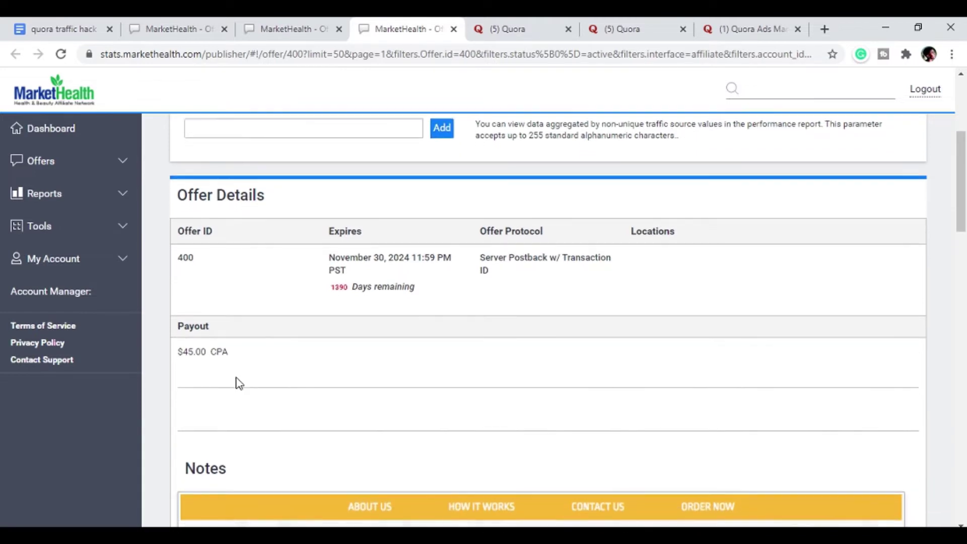
pyautogui.scroll(10, 247, 378)
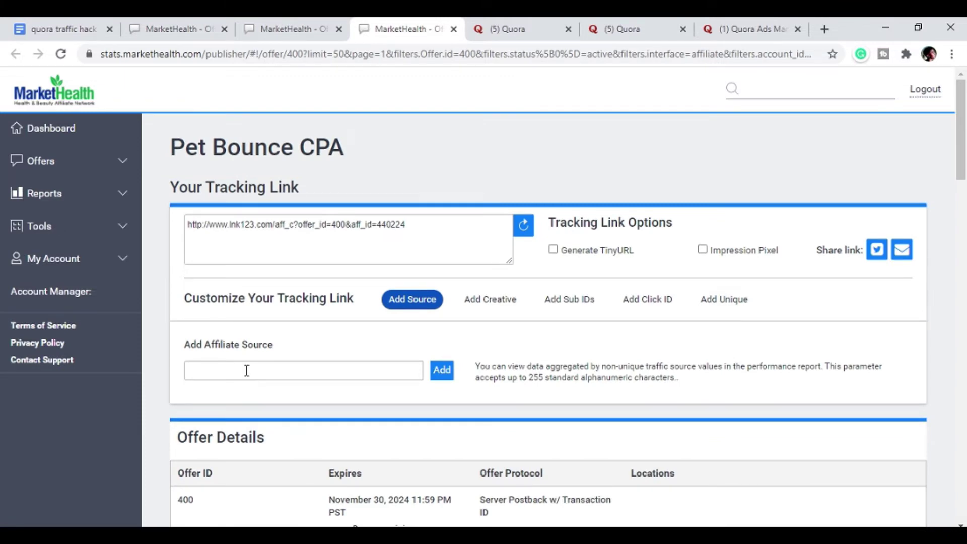
# Switch to Quora, open the Ads Manager from the account options and look over the campaign overview.
pyautogui.click(523, 31)
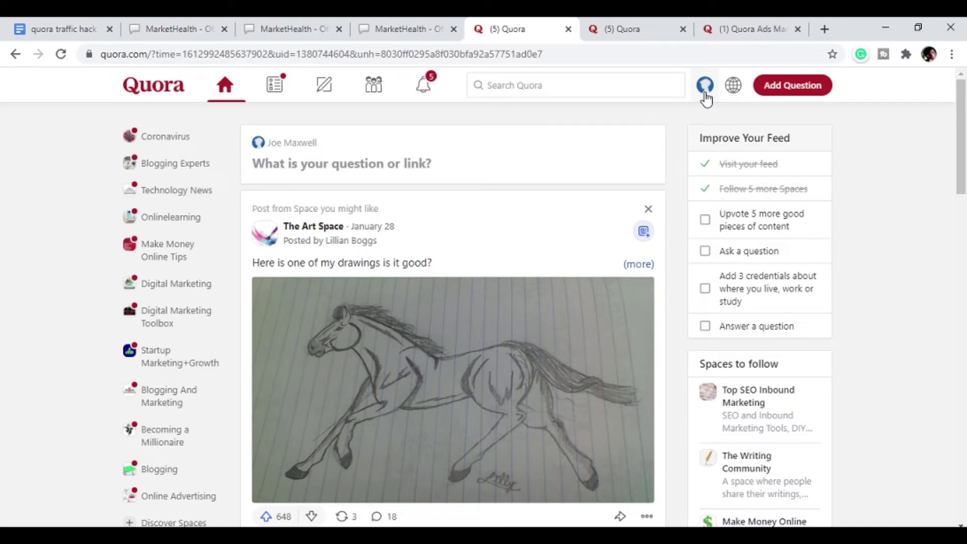
pyautogui.scroll(-15, 426, 270)
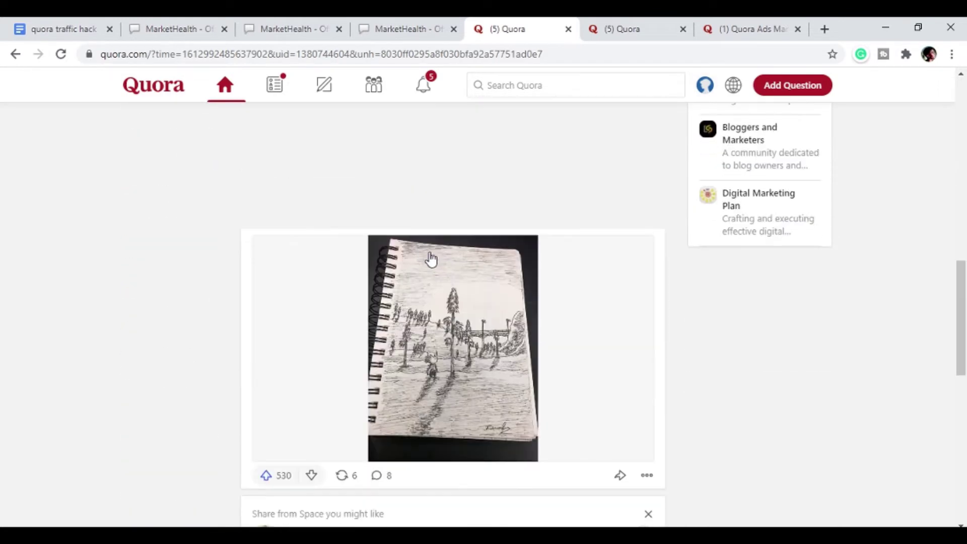
pyautogui.scroll(15, 431, 259)
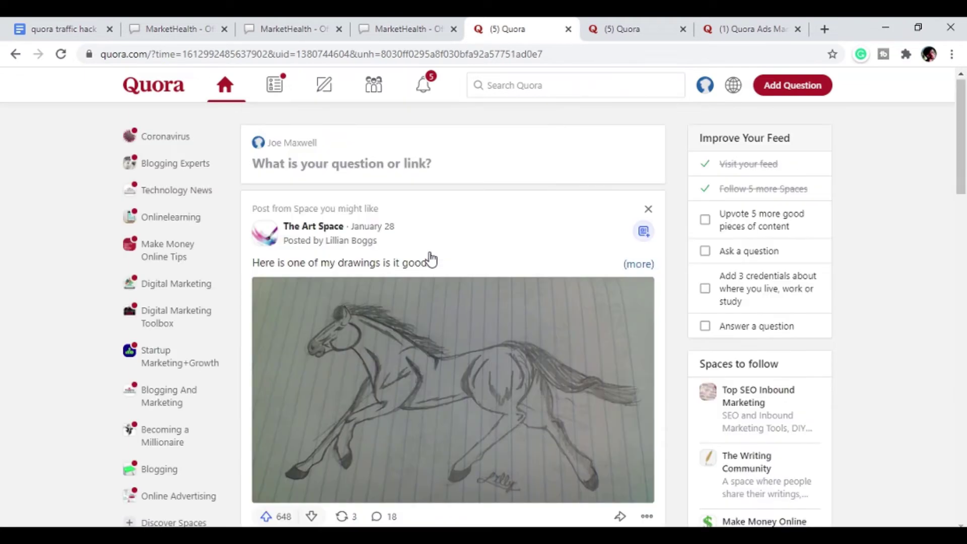
pyautogui.click(708, 96)
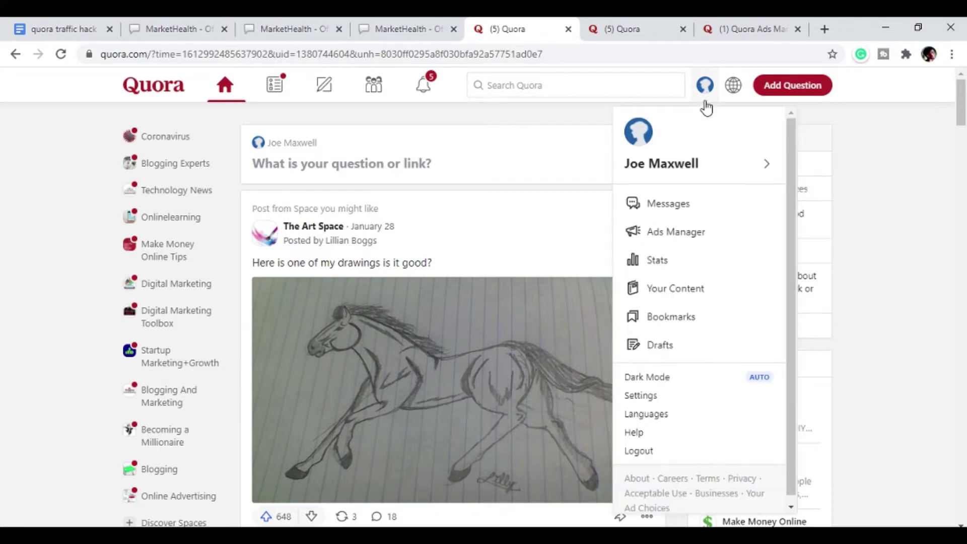
pyautogui.click(672, 238)
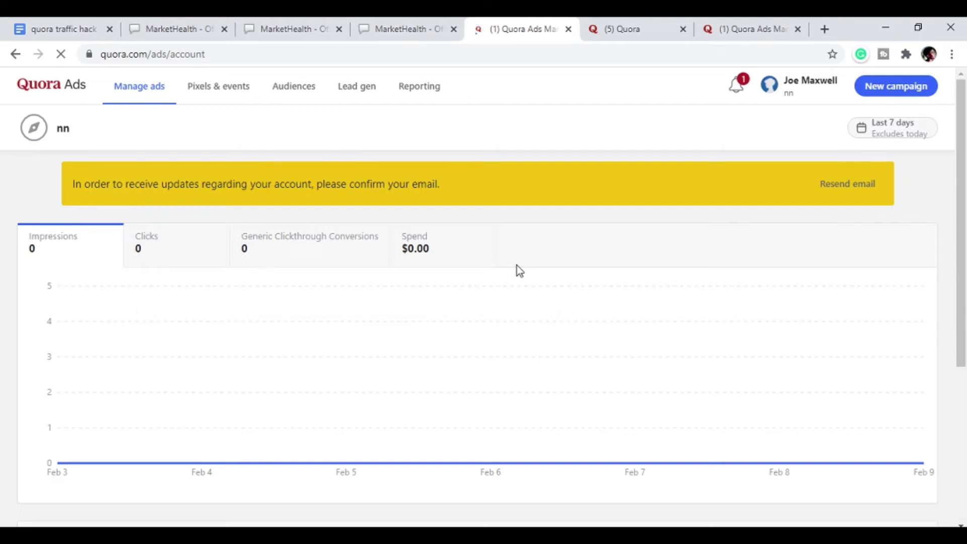
pyautogui.scroll(-5, 519, 264)
pyautogui.scroll(5, 526, 264)
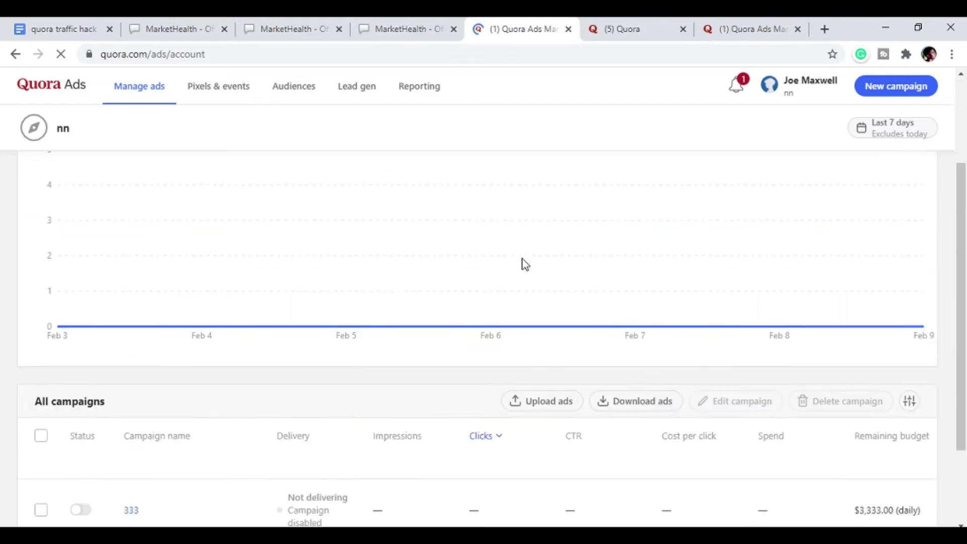
# Start a new ad campaign named "ttttt" with Traffic as its objective.
pyautogui.click(874, 99)
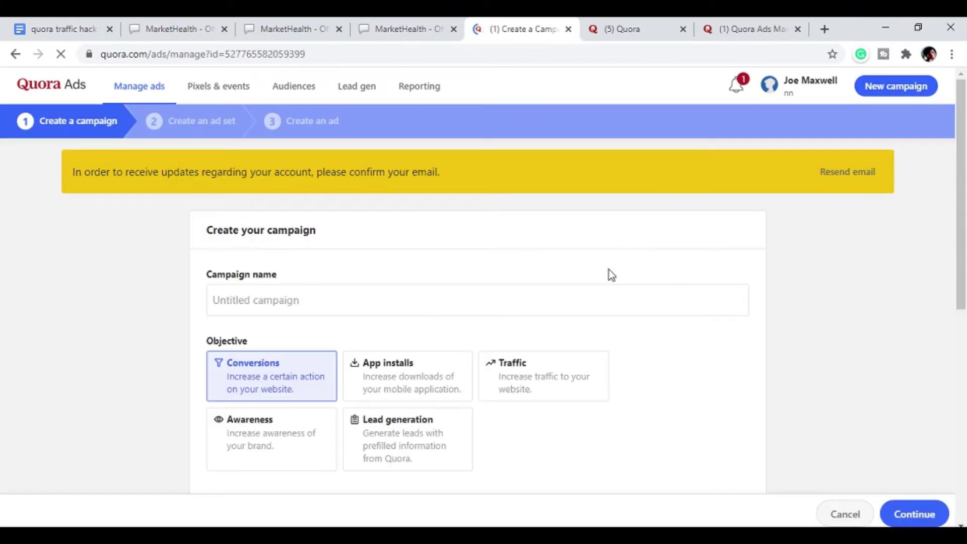
pyautogui.scroll(-3, 610, 270)
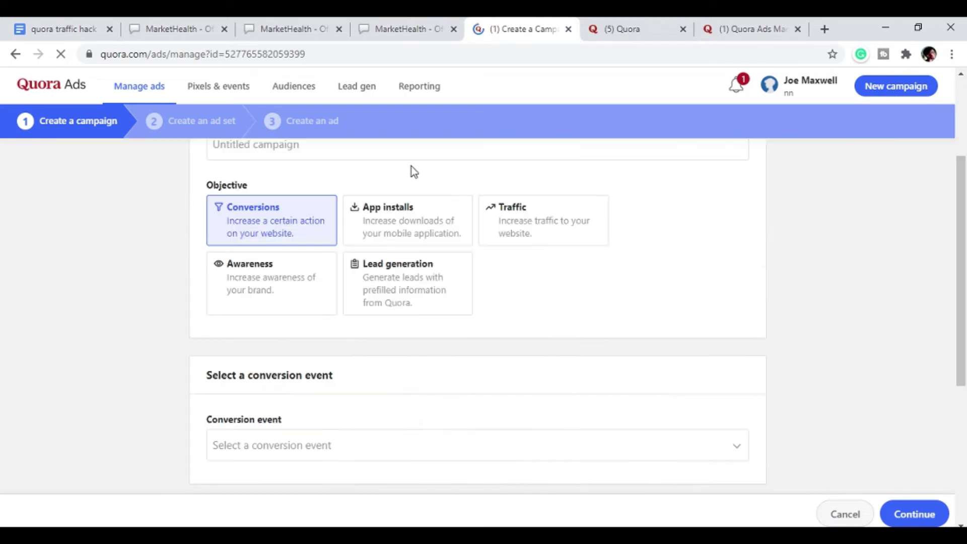
pyautogui.scroll(1, 400, 183)
pyautogui.click(374, 217)
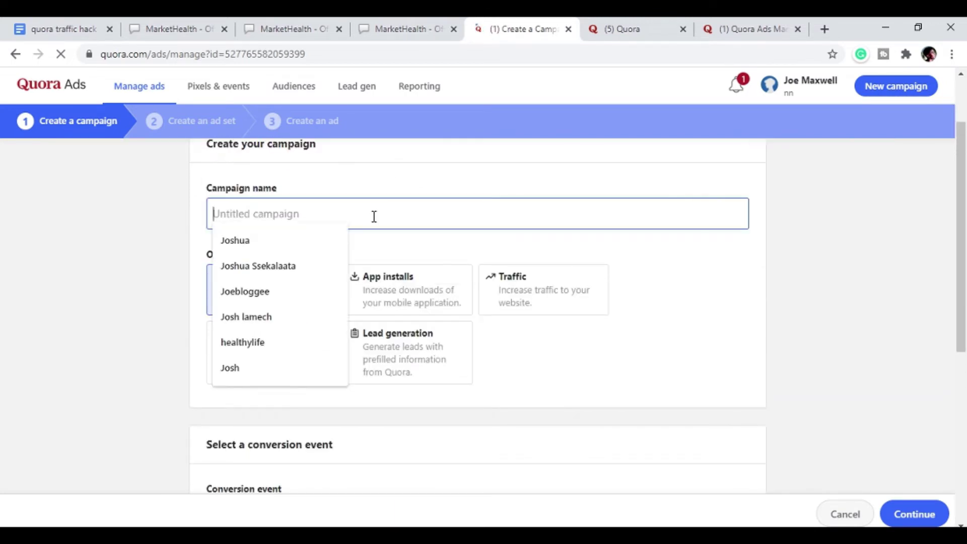
pyautogui.write('ttttt')
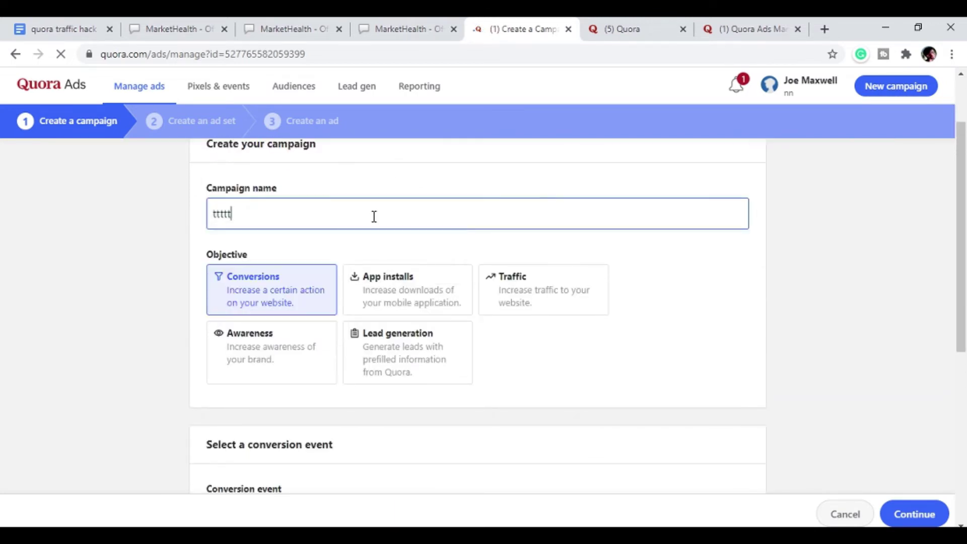
pyautogui.click(463, 312)
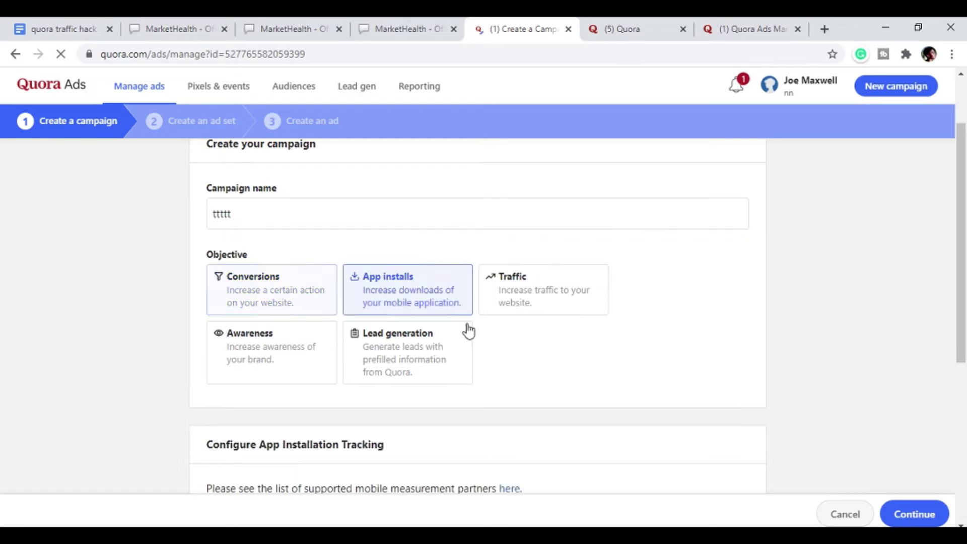
pyautogui.click(507, 309)
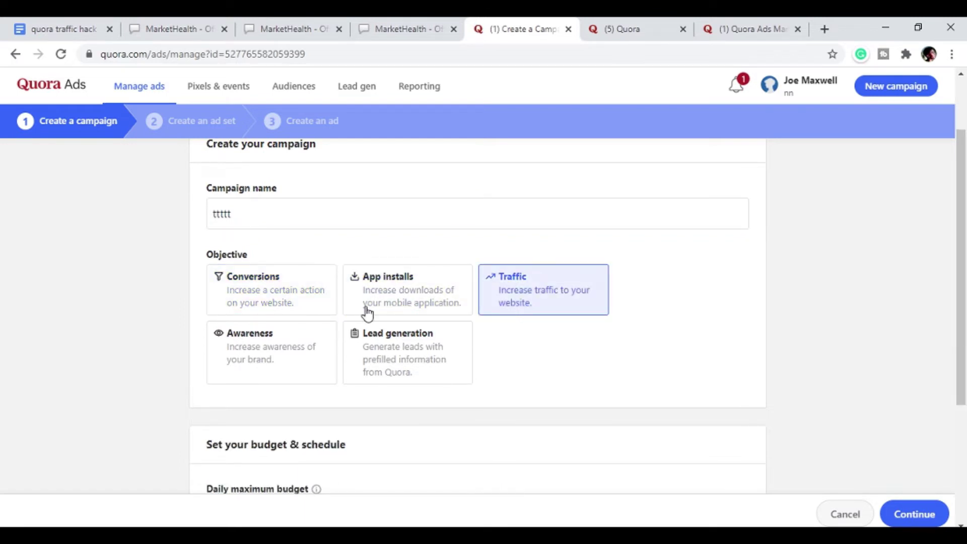
# Set the campaign's daily maximum budget to US$ 57575 and continue to creating the ad set.
pyautogui.scroll(-2, 488, 378)
pyautogui.scroll(-1, 498, 371)
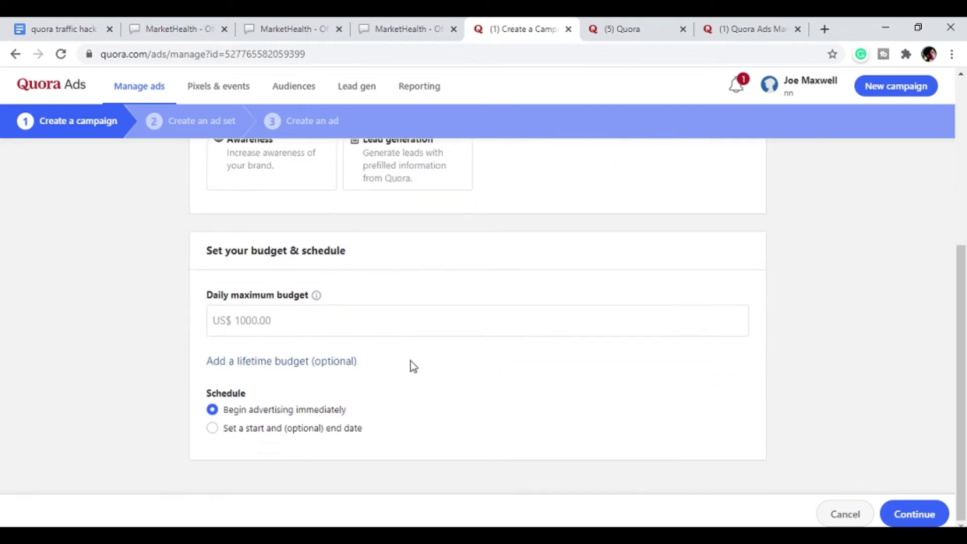
pyautogui.click(357, 325)
pyautogui.write('1000')
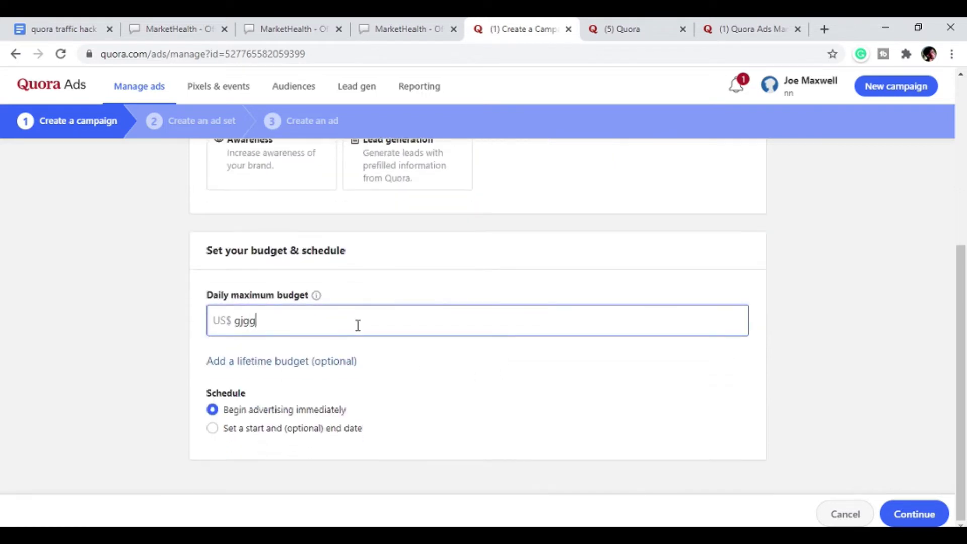
pyautogui.press('BackSpace')
pyautogui.press('BackSpace')
pyautogui.press('BackSpace')
pyautogui.press('BackSpace')
pyautogui.write('57575')
pyautogui.click(917, 519)
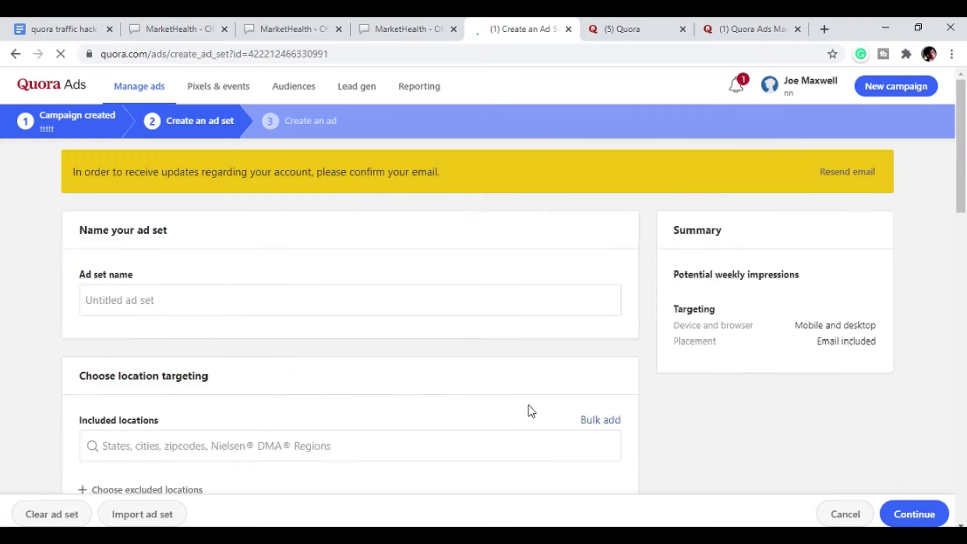
pyautogui.scroll(-3, 529, 409)
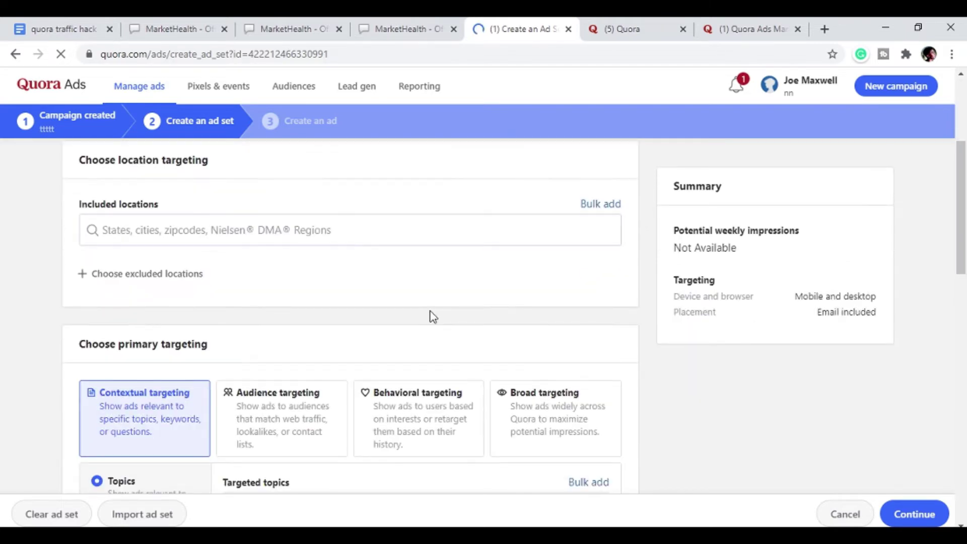
# Switch the ad set's contextual targeting to Questions and open the bulk adding of targeted questions.
pyautogui.scroll(-5, 436, 303)
pyautogui.scroll(2, 436, 303)
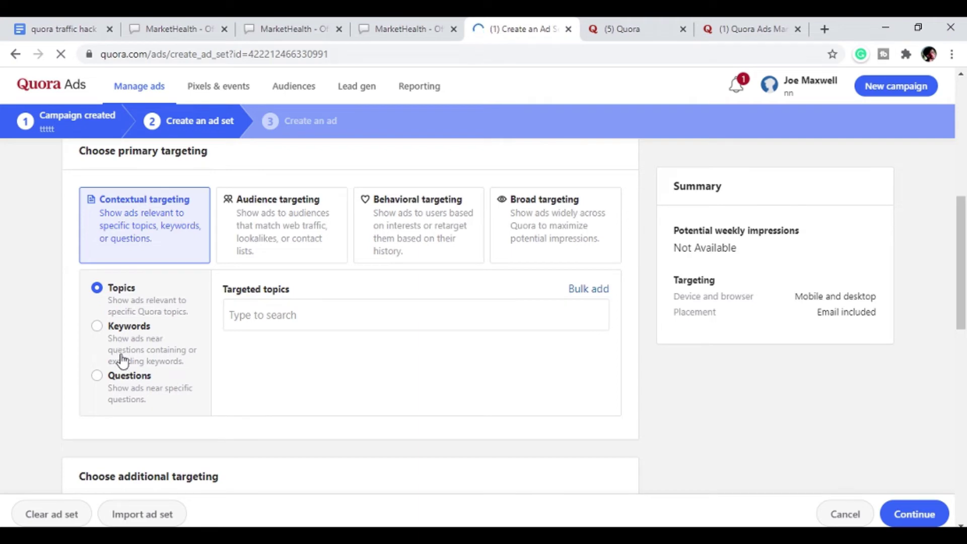
pyautogui.click(98, 383)
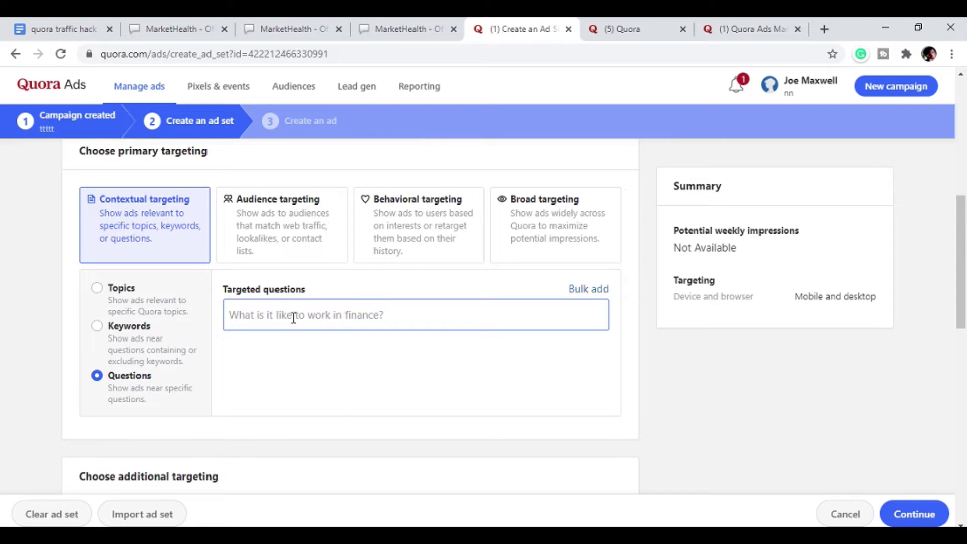
pyautogui.click(593, 291)
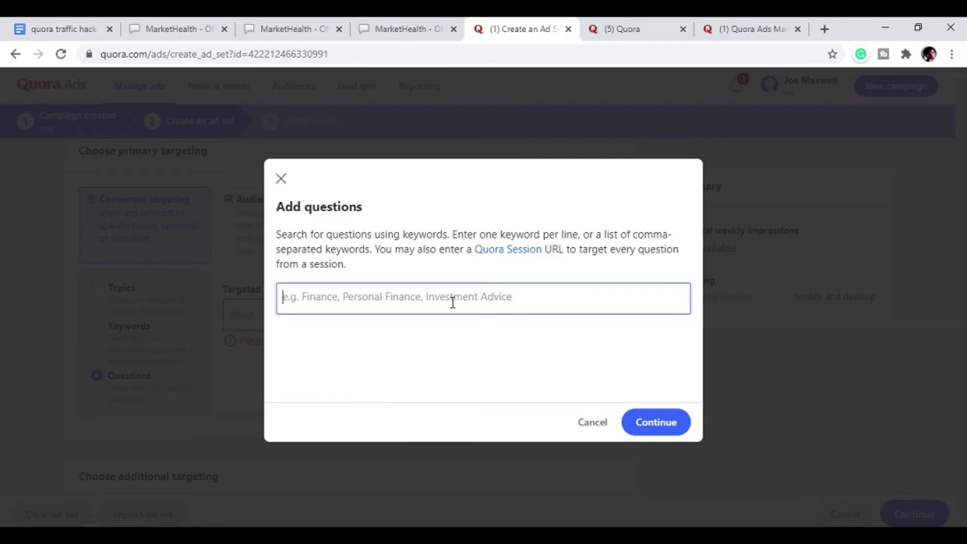
# Search for questions to target with the keyword "how to lose weight" and review the suggested questions with their weekly views.
pyautogui.write('how to los')
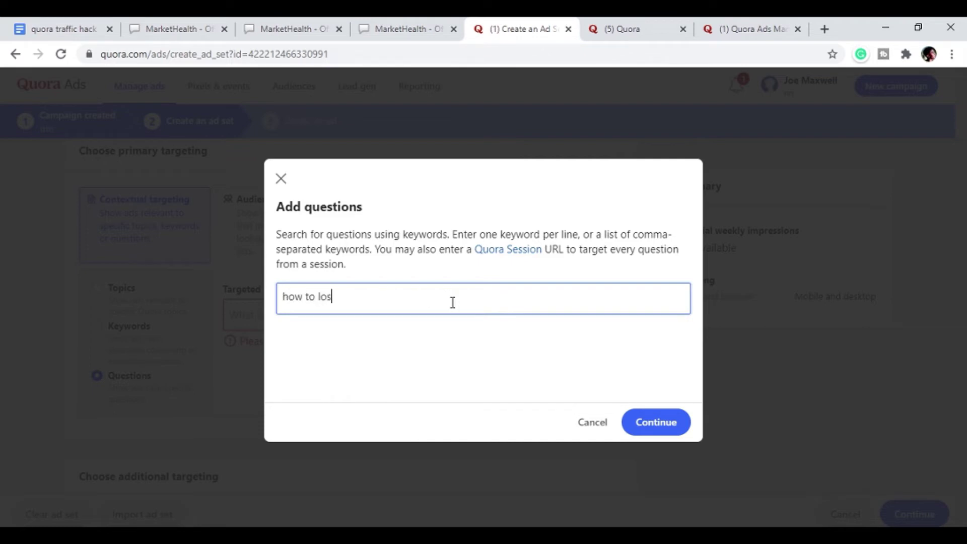
pyautogui.write('e weight')
pyautogui.press('Return')
pyautogui.click(646, 422)
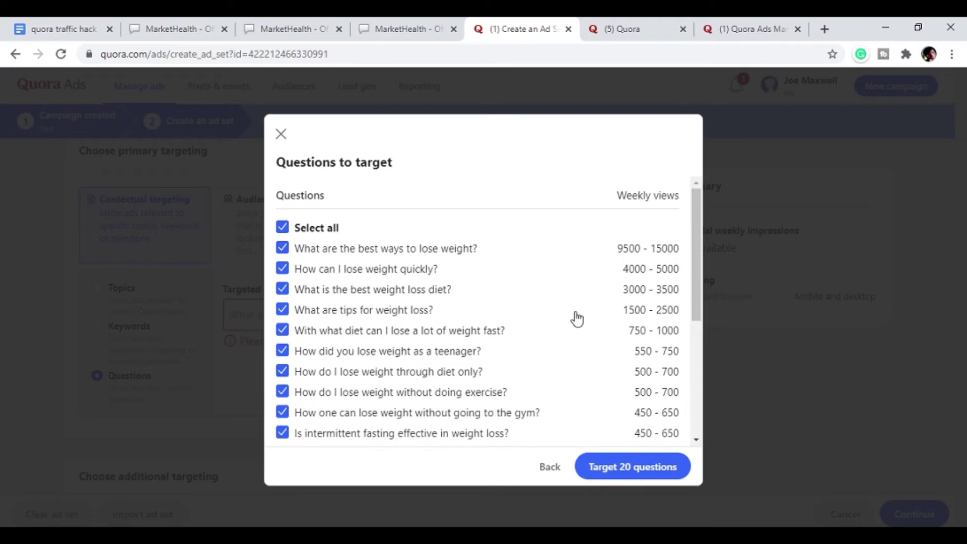
pyautogui.scroll(-5, 596, 323)
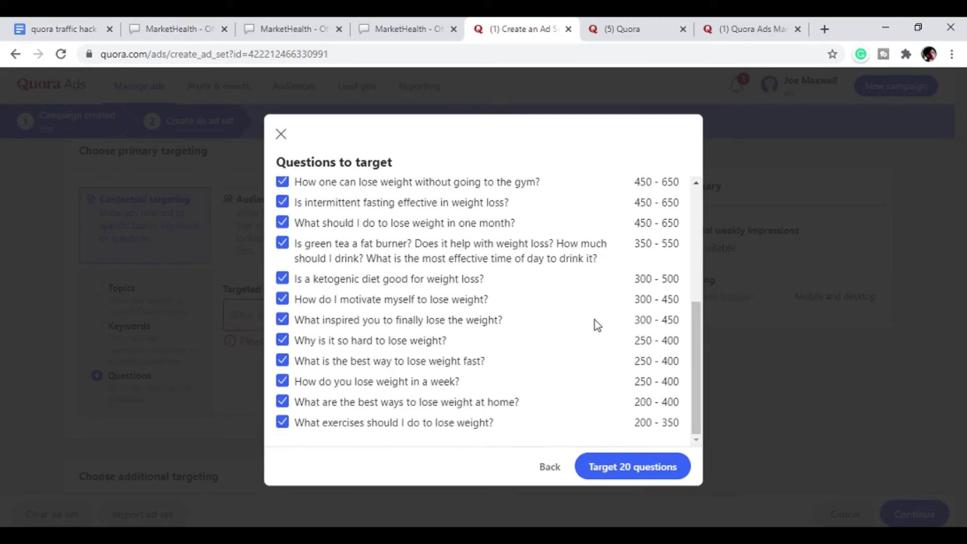
pyautogui.scroll(5, 595, 322)
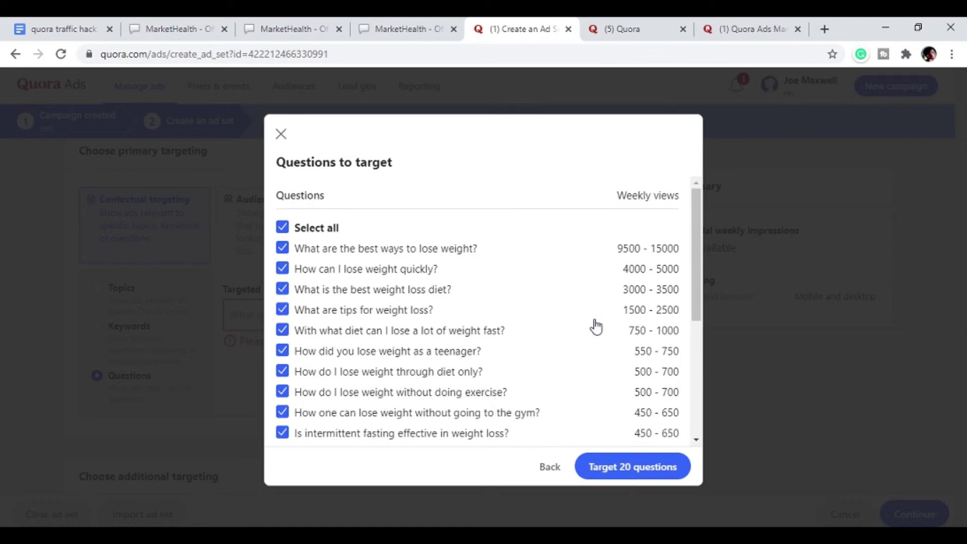
pyautogui.scroll(-1, 609, 317)
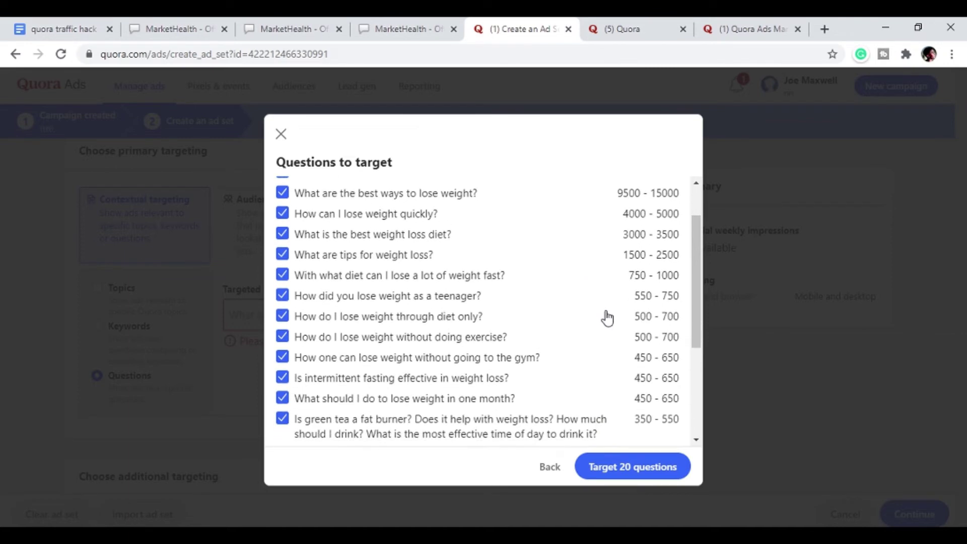
pyautogui.scroll(1, 607, 317)
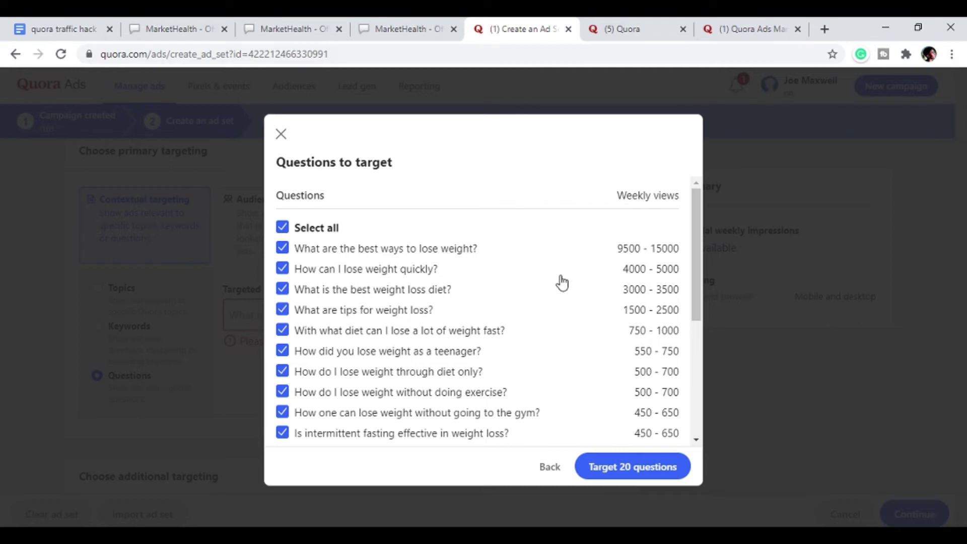
# Open the question "What are the best ways to lose weight?" in a new tab and expand its first answer to read it.
pyautogui.rightClick(450, 258)
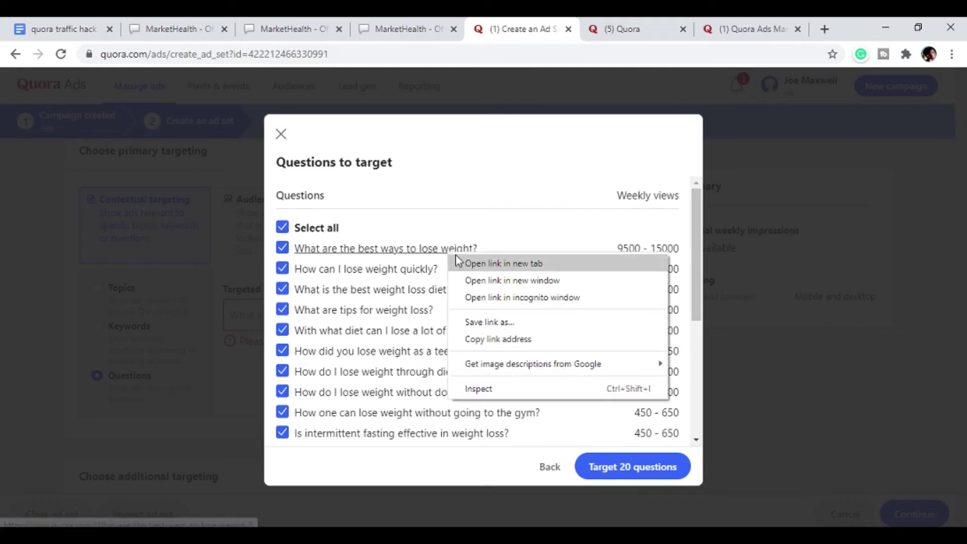
pyautogui.click(466, 262)
pyautogui.click(565, 28)
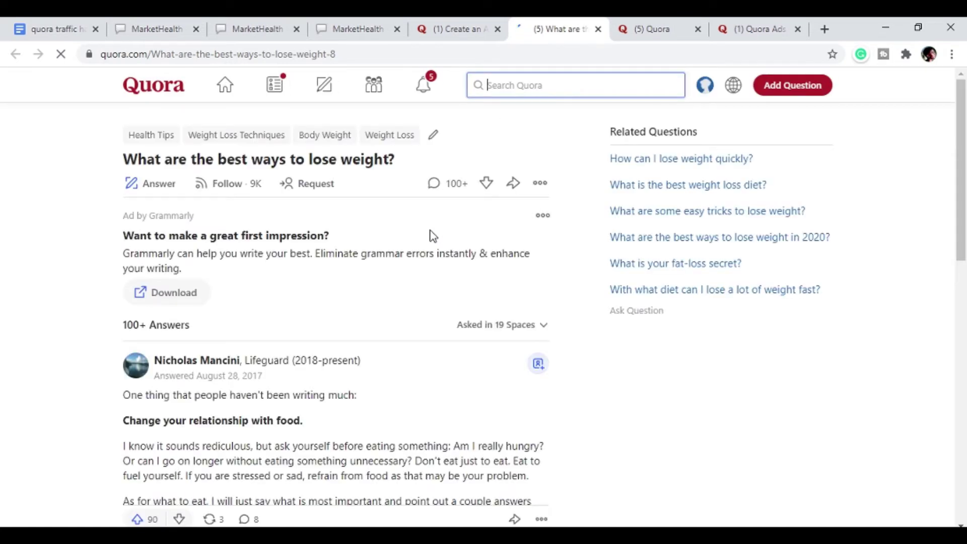
pyautogui.scroll(-6, 432, 235)
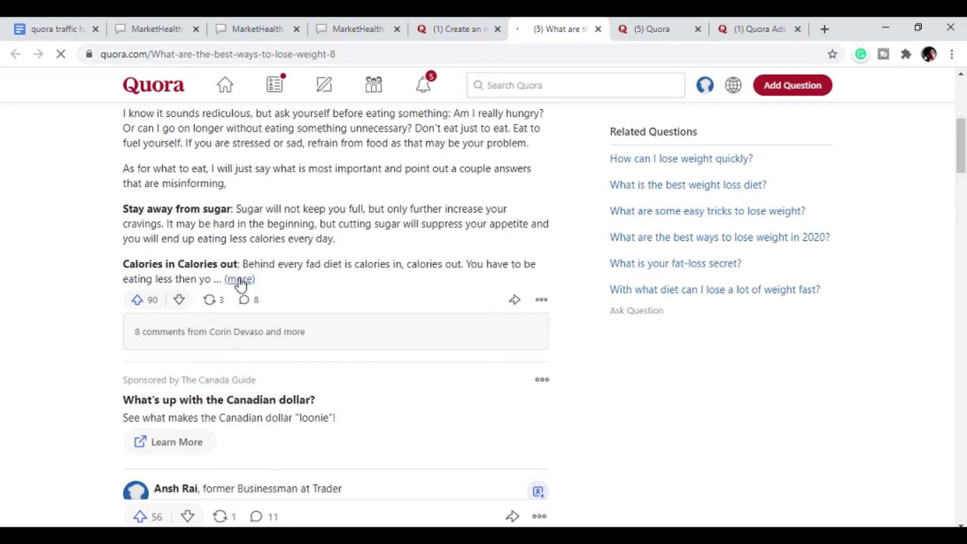
pyautogui.click(239, 280)
pyautogui.scroll(-1, 348, 320)
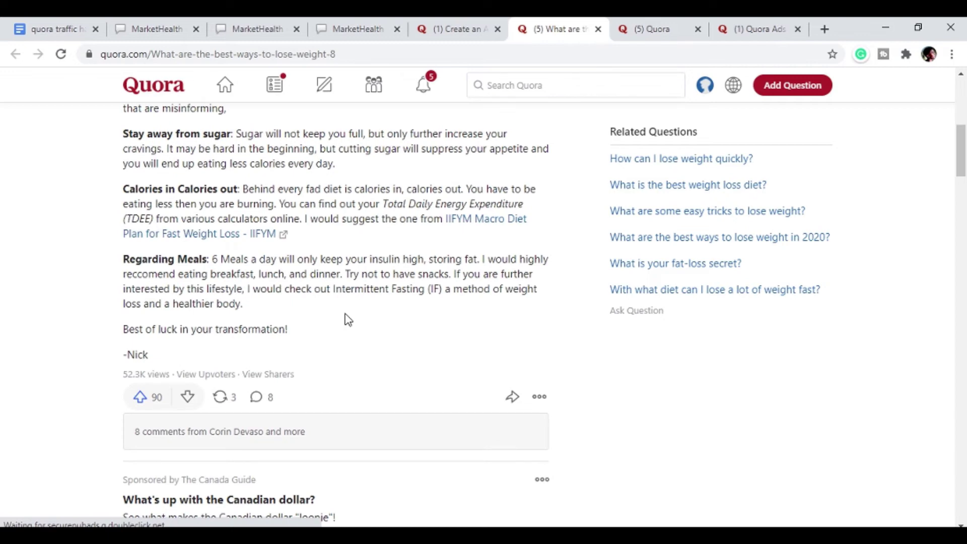
pyautogui.click(239, 245)
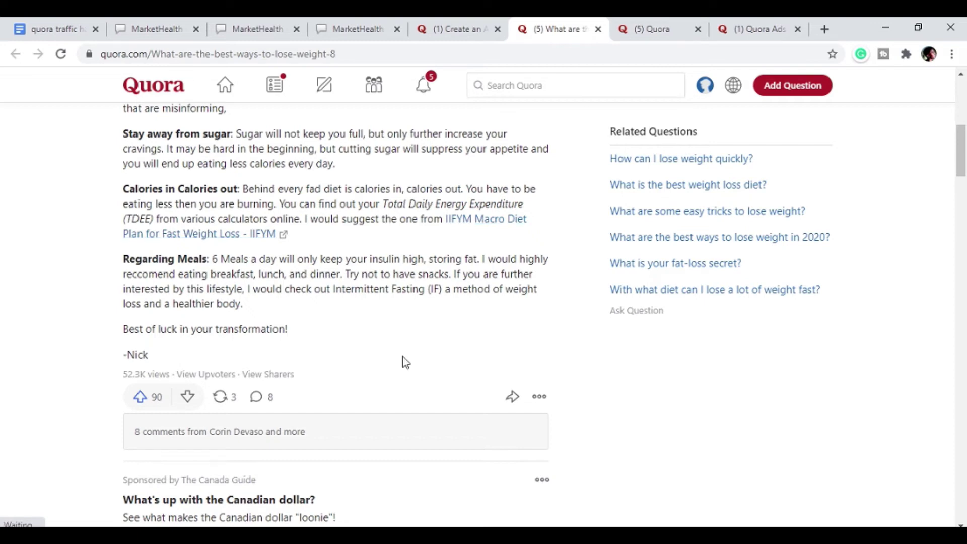
# Return to the ad set's list of questions to target and review all suggestions and their weekly views.
pyautogui.click(468, 33)
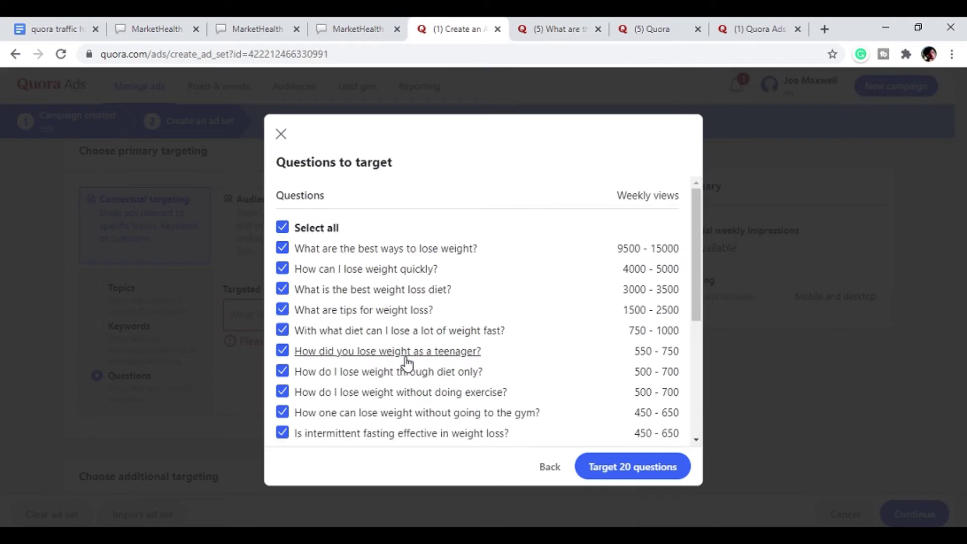
pyautogui.scroll(-5, 407, 362)
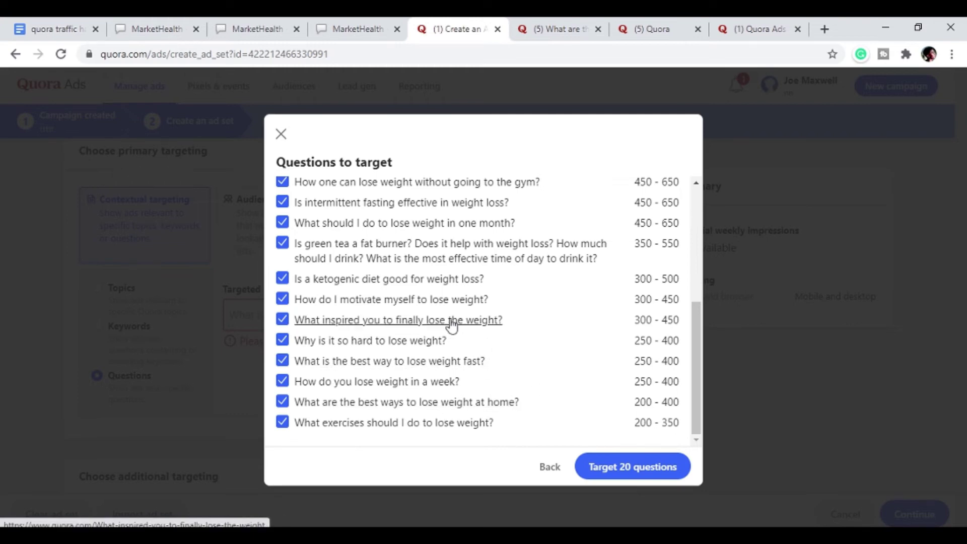
pyautogui.scroll(5, 466, 283)
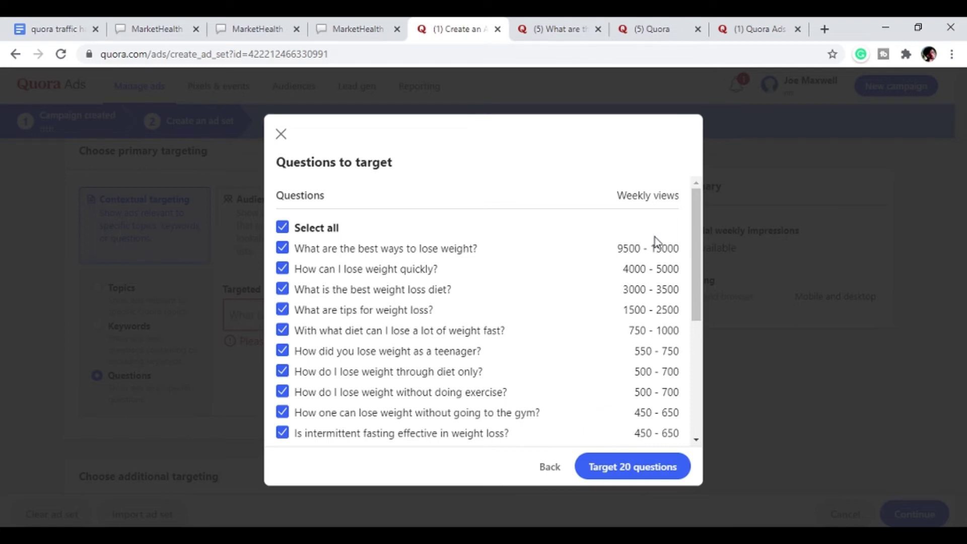
# Go back to the "What are the best ways to lose weight?" page and examine the first answer's text, view count and date.
pyautogui.click(563, 31)
pyautogui.scroll(5, 324, 322)
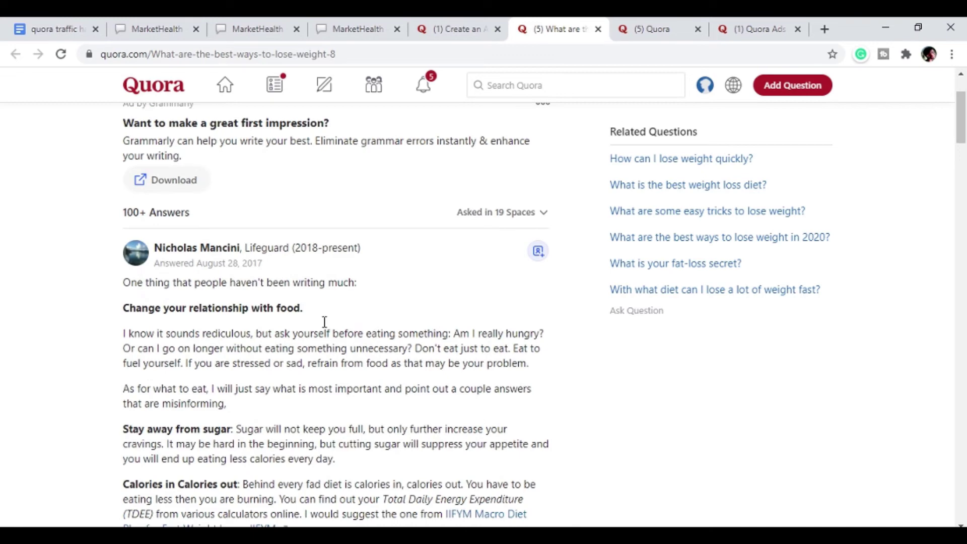
pyautogui.scroll(-3, 325, 322)
pyautogui.scroll(-3, 325, 321)
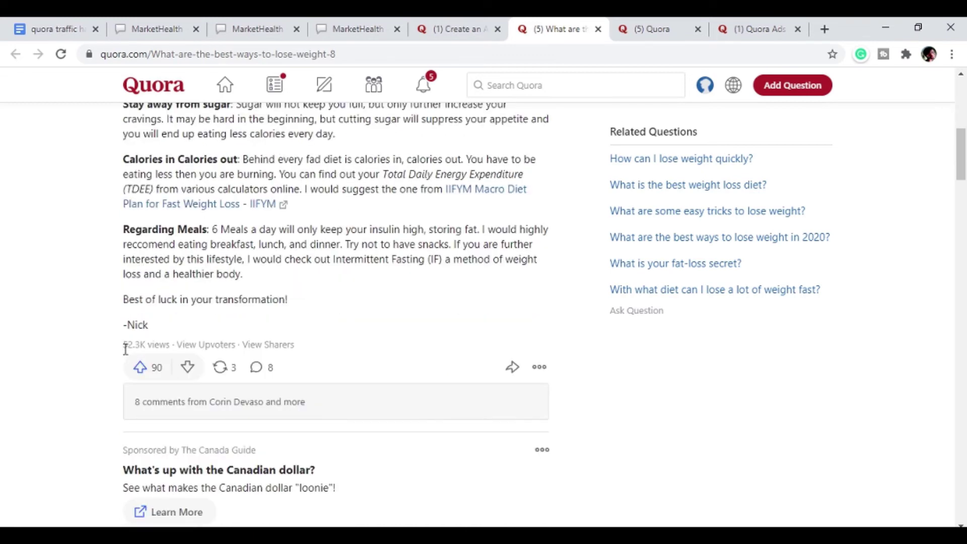
pyautogui.moveTo(147, 344); pyautogui.dragTo(129, 325)
pyautogui.click(323, 347)
pyautogui.scroll(4, 346, 301)
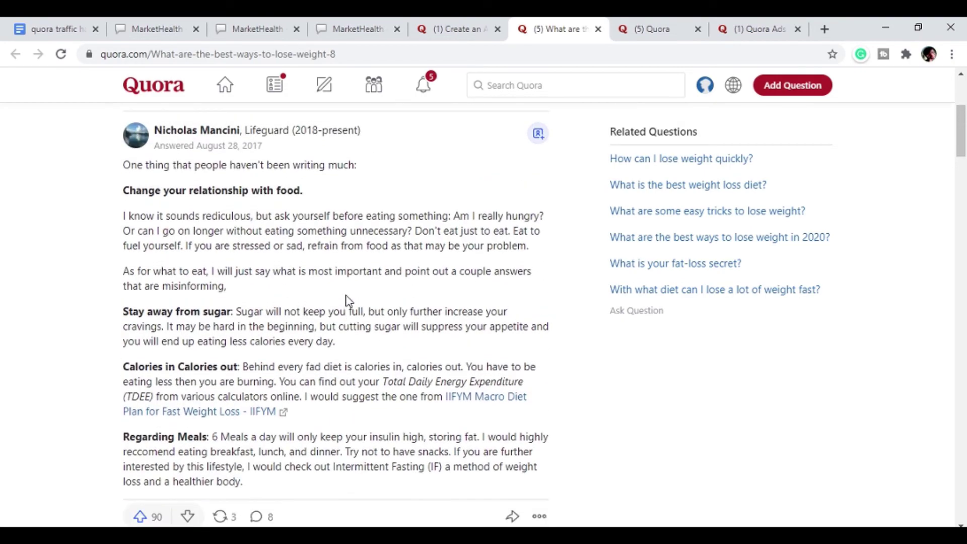
pyautogui.scroll(-5, 348, 298)
pyautogui.scroll(3, 350, 287)
pyautogui.scroll(2, 352, 288)
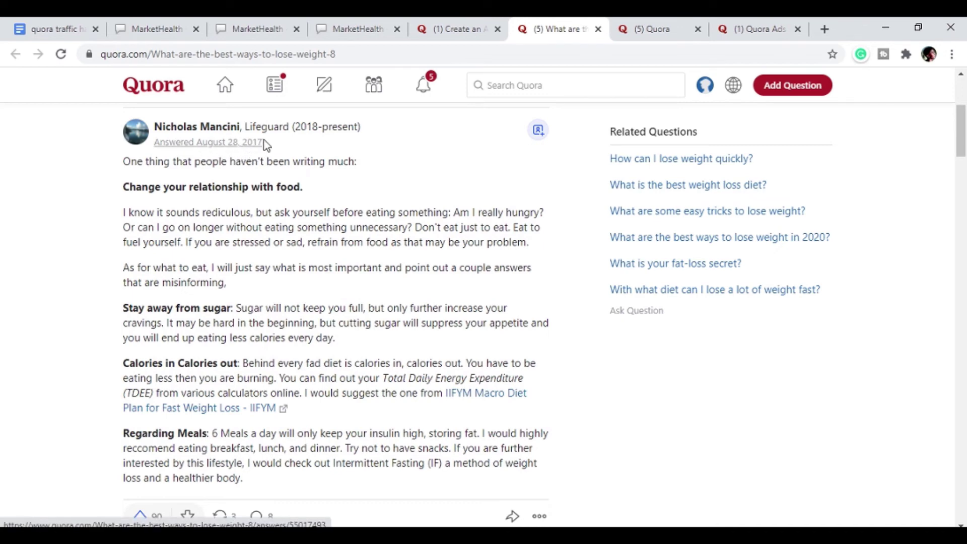
# Examine the further answers and the ads placed between them on the question page, ending at the question's title.
pyautogui.scroll(-6, 358, 201)
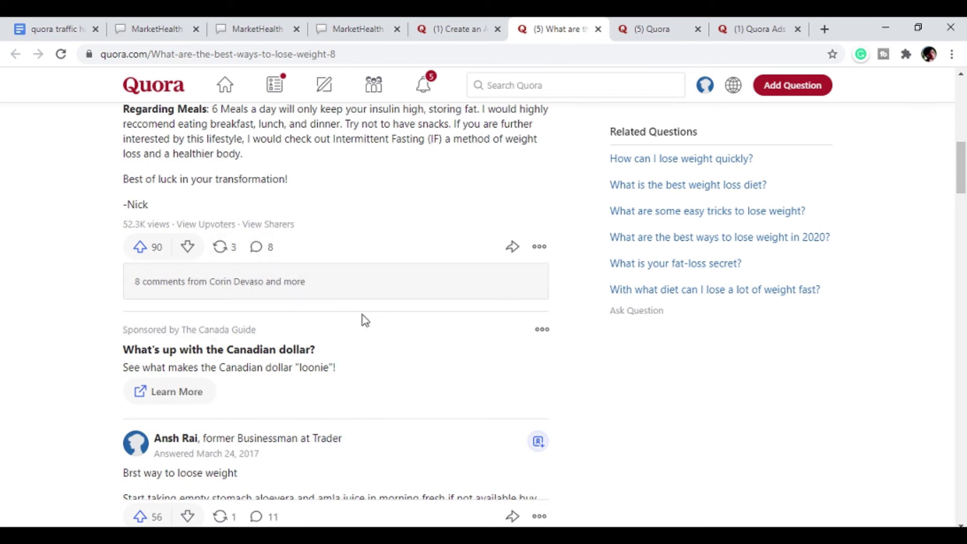
pyautogui.scroll(-1, 365, 321)
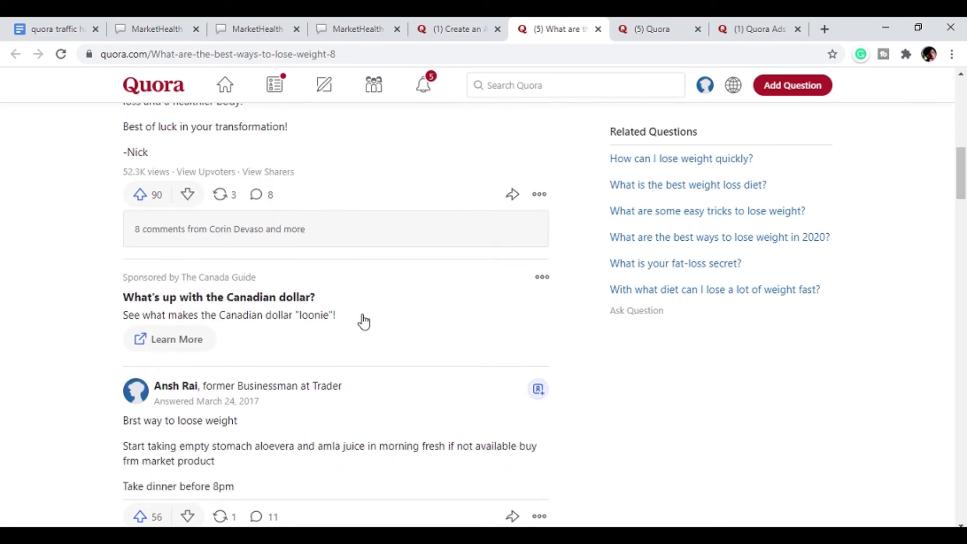
pyautogui.scroll(-5, 363, 322)
pyautogui.scroll(2, 367, 308)
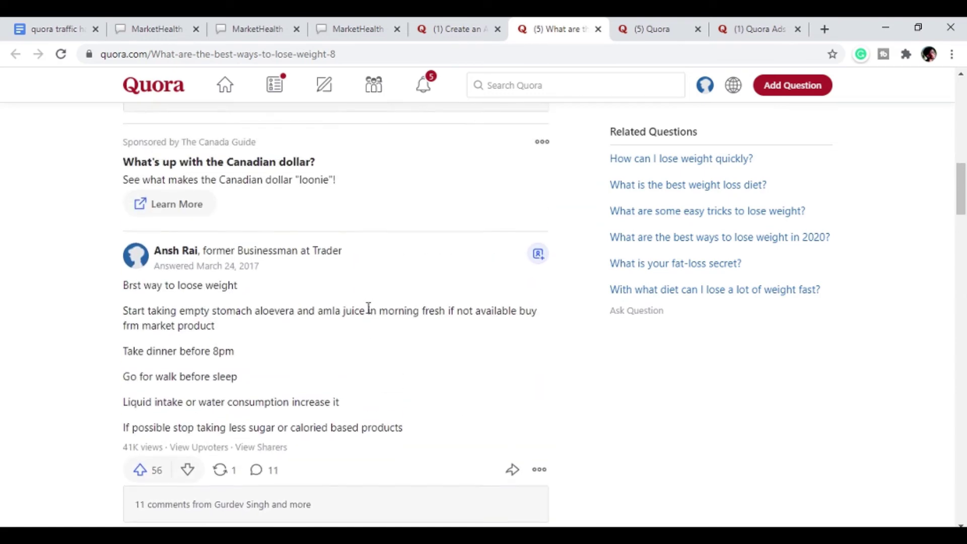
pyautogui.scroll(-2, 367, 309)
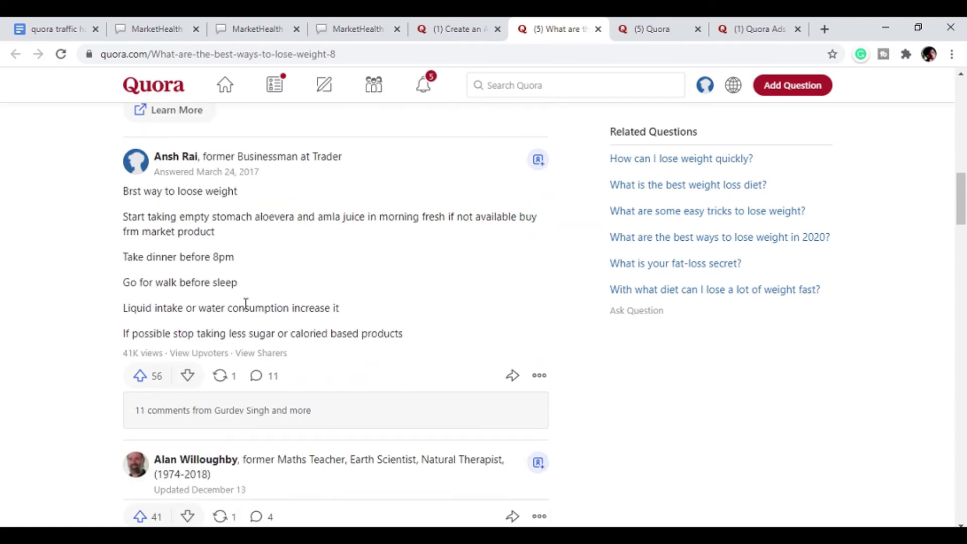
pyautogui.scroll(-9, 409, 347)
pyautogui.scroll(8, 408, 347)
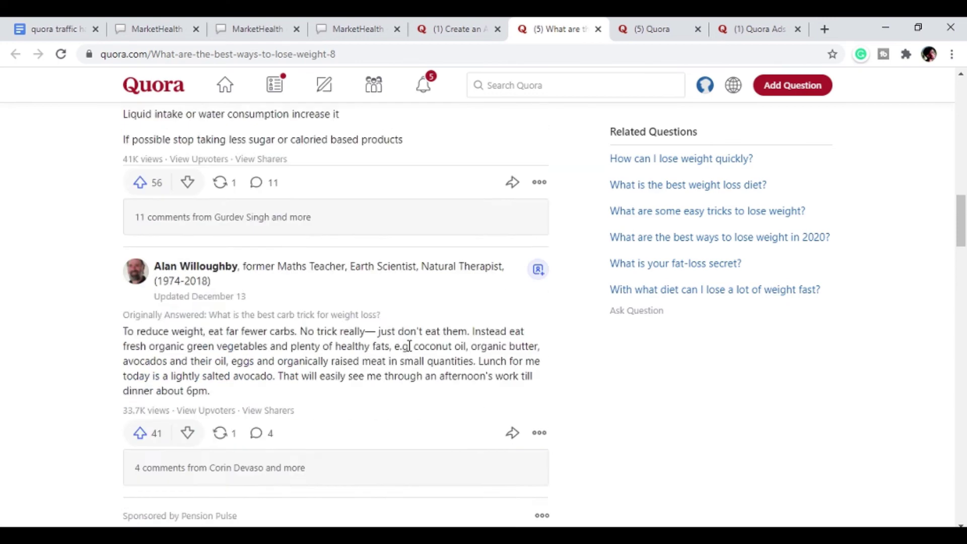
pyautogui.scroll(2, 410, 347)
pyautogui.scroll(2, 410, 346)
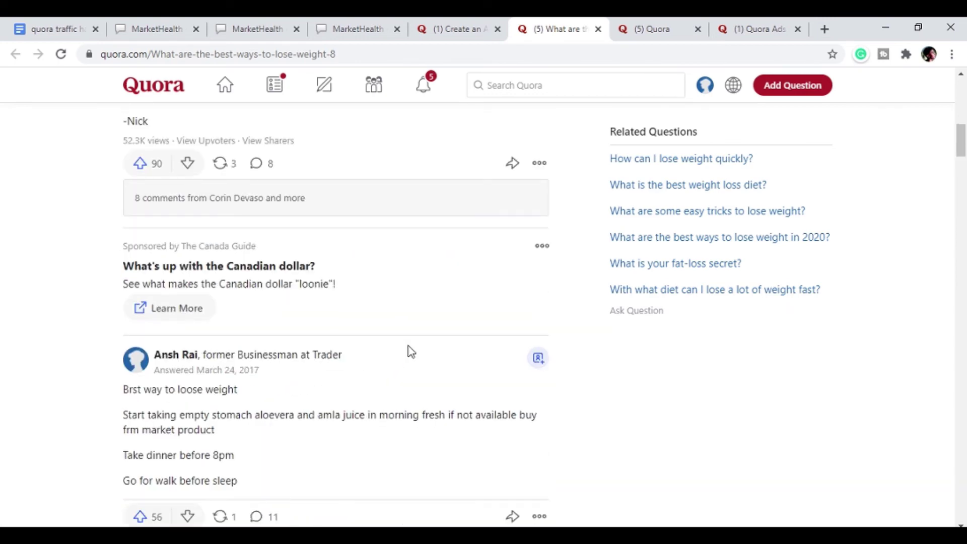
pyautogui.scroll(12, 412, 351)
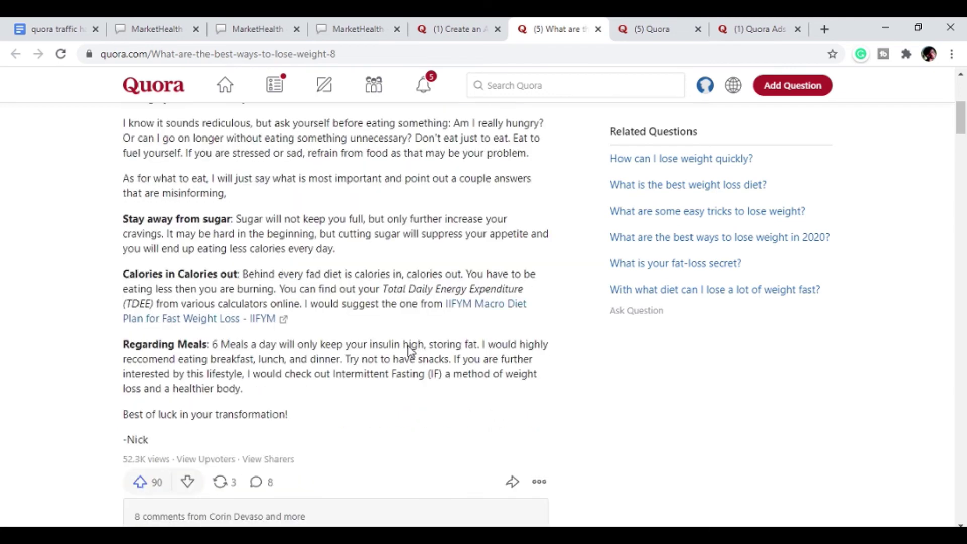
pyautogui.scroll(2, 345, 367)
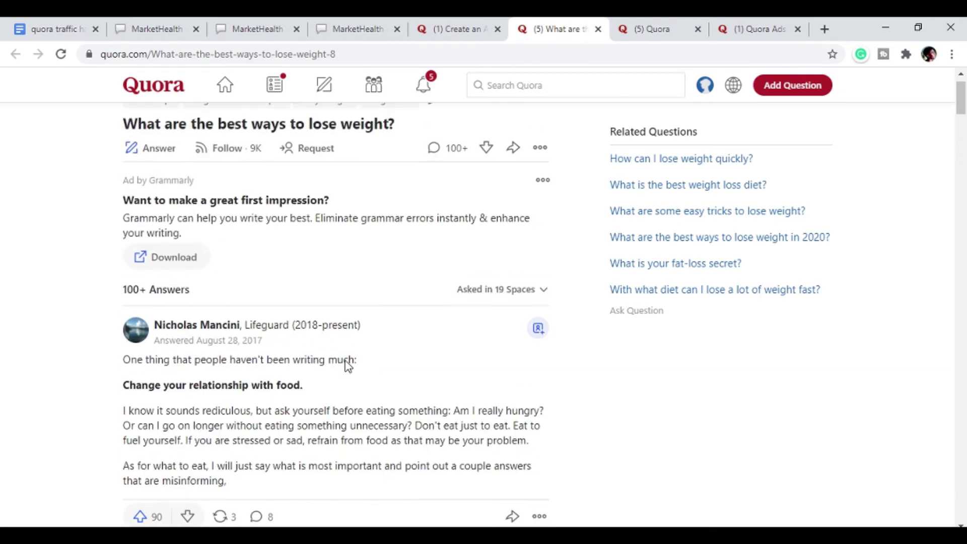
pyautogui.scroll(1, 348, 365)
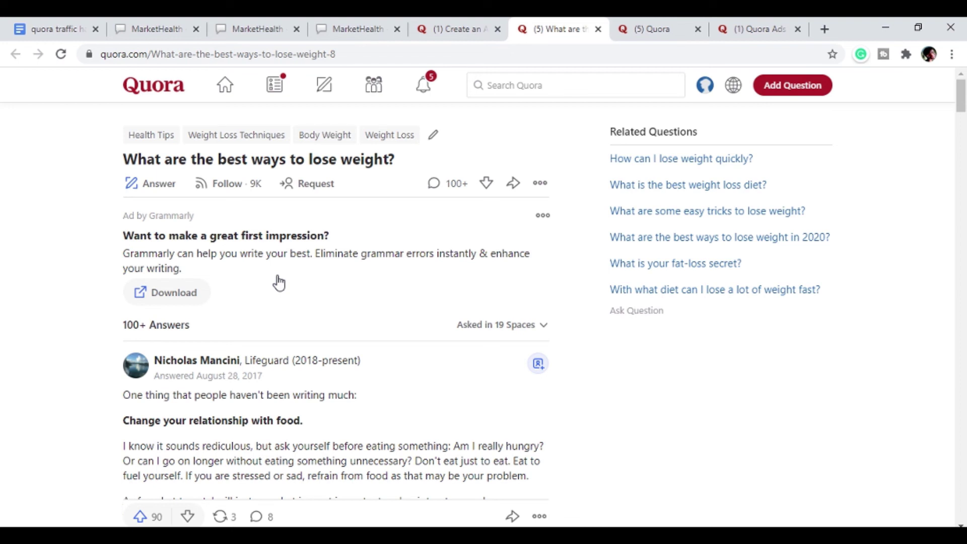
# Switch to the MarketHealth site and look over its Offers page and offer categories.
pyautogui.click(271, 30)
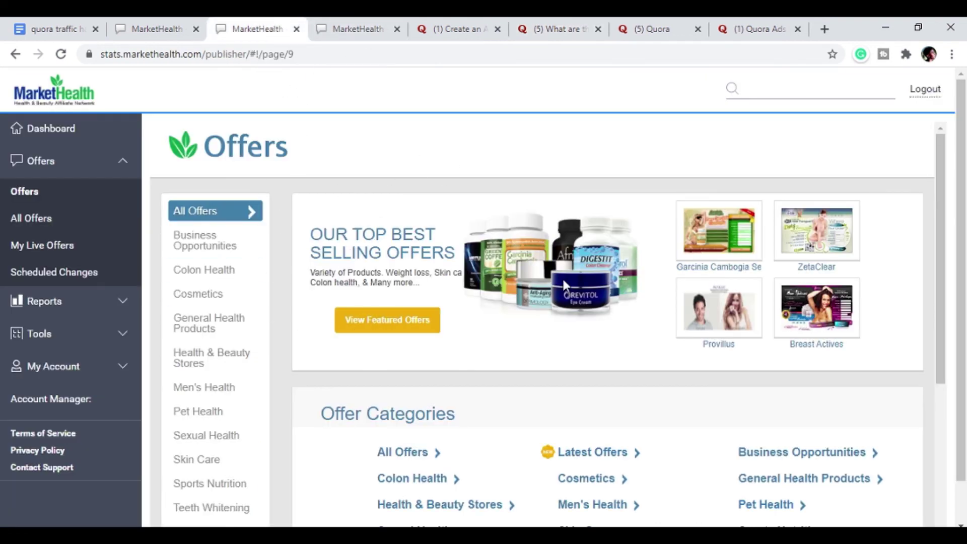
pyautogui.scroll(-2, 563, 277)
pyautogui.scroll(2, 569, 280)
# Return to the Quora home feed, view the account options that include Ads Manager, and go back to the weight loss question page.
pyautogui.click(655, 30)
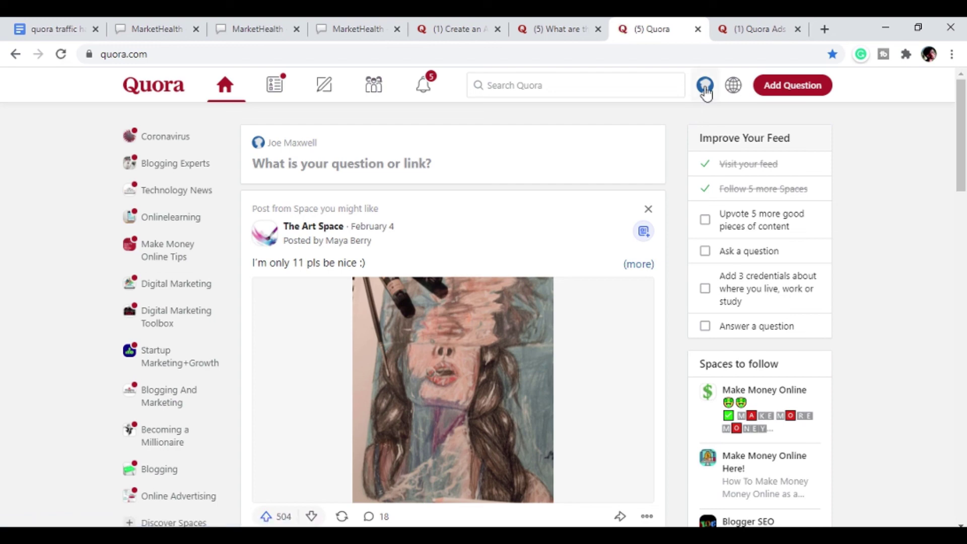
pyautogui.click(706, 93)
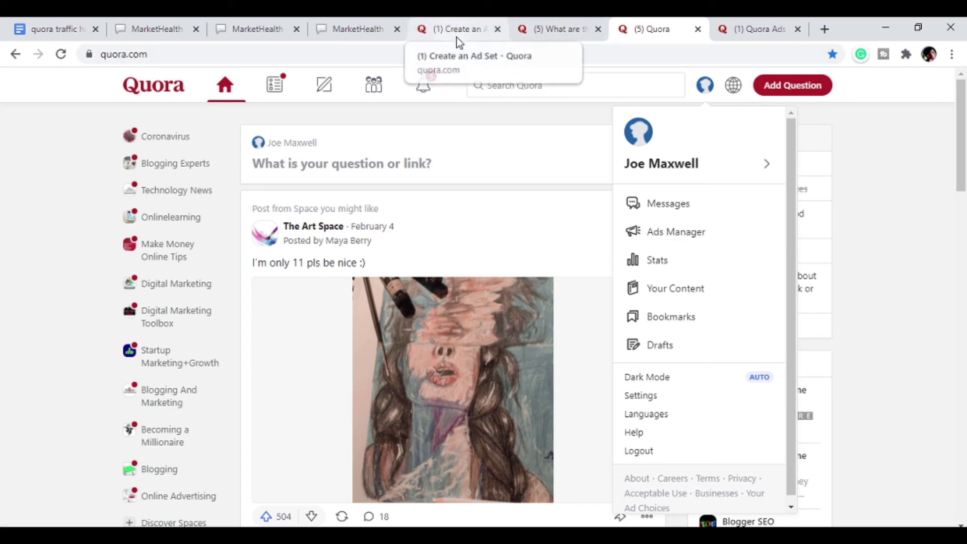
pyautogui.click(540, 37)
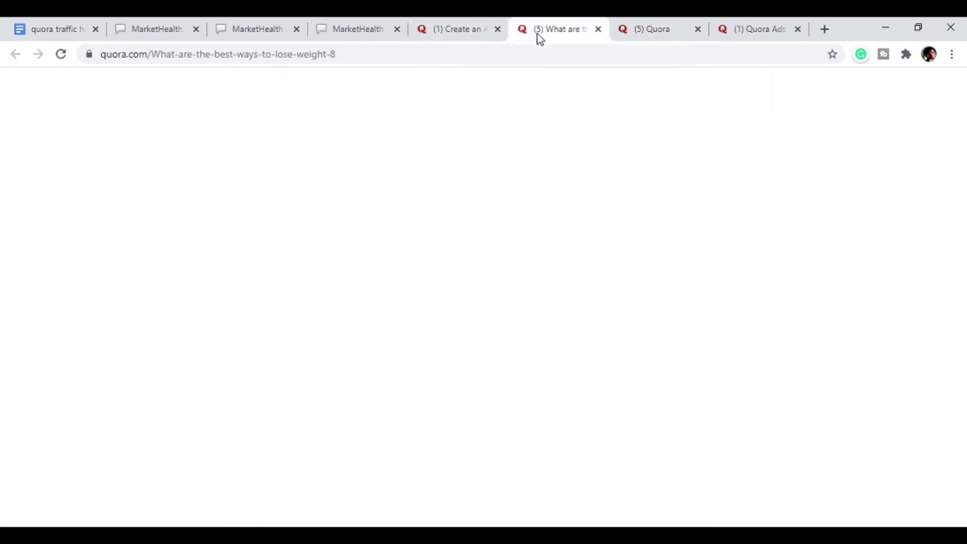
pyautogui.click(649, 33)
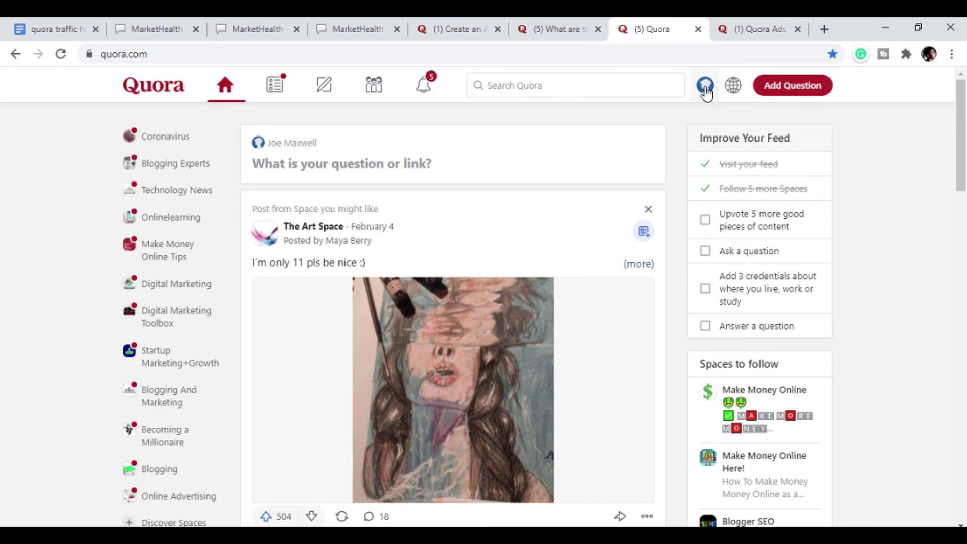
pyautogui.click(706, 90)
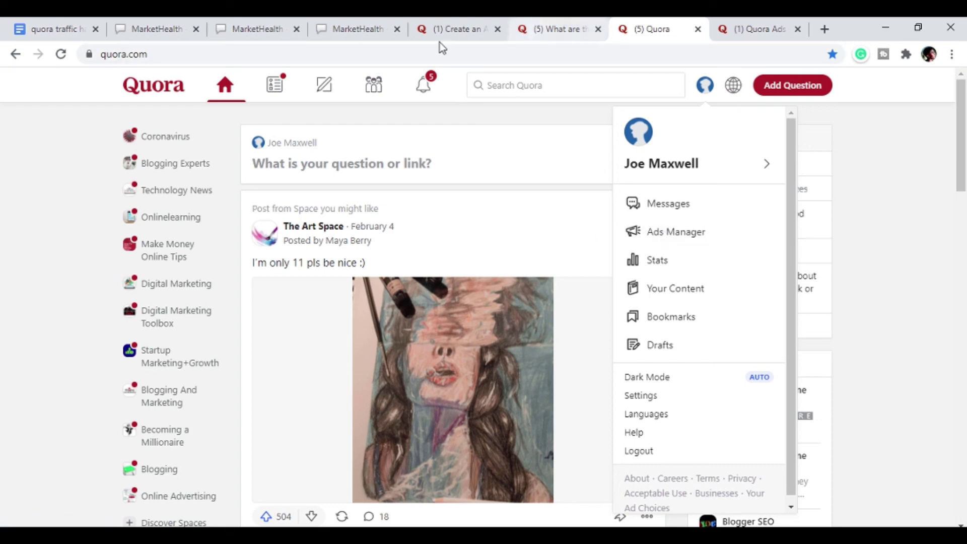
pyautogui.click(540, 31)
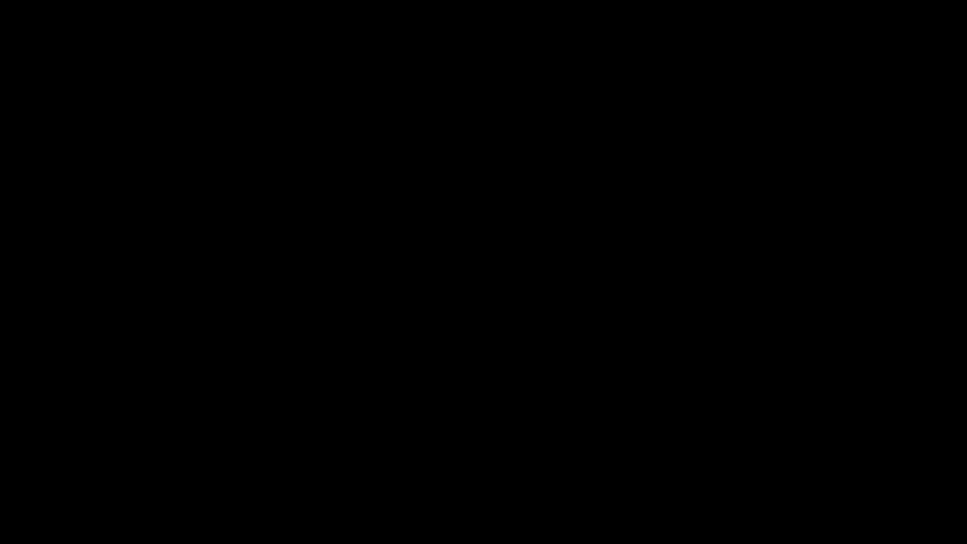